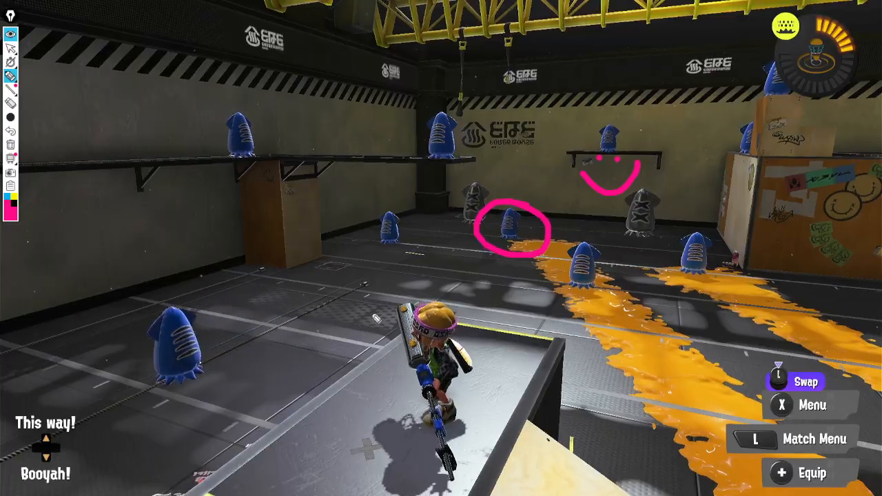
# Step: Set the Epic Pen colour to black and draw several freehand lines across the gameplay
pyautogui.click(245, 333)
pyautogui.click(14, 204)
pyautogui.moveTo(292, 231)
pyautogui.mouseDown()
pyautogui.moveTo(331, 259)
pyautogui.moveTo(744, 296)
pyautogui.mouseUp()
pyautogui.moveTo(355, 168); pyautogui.dragTo(420, 299)
pyautogui.moveTo(568, 398); pyautogui.dragTo(648, 391)
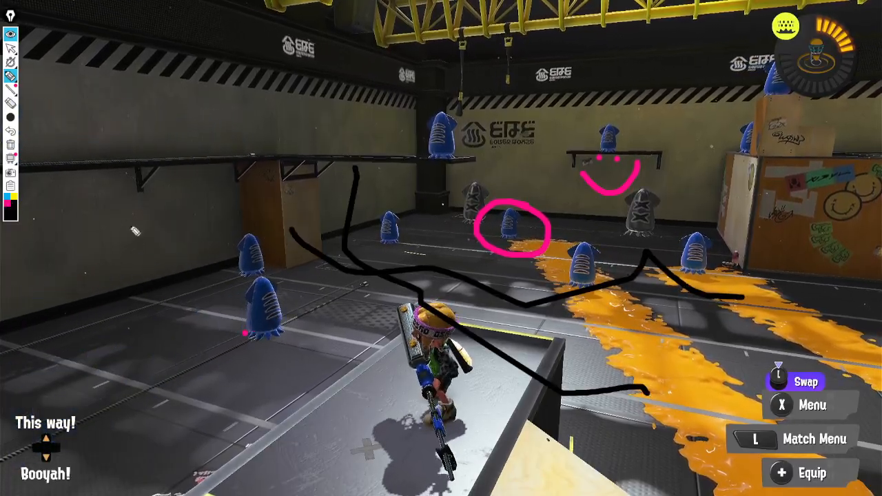
pyautogui.moveTo(319, 305); pyautogui.dragTo(646, 331)
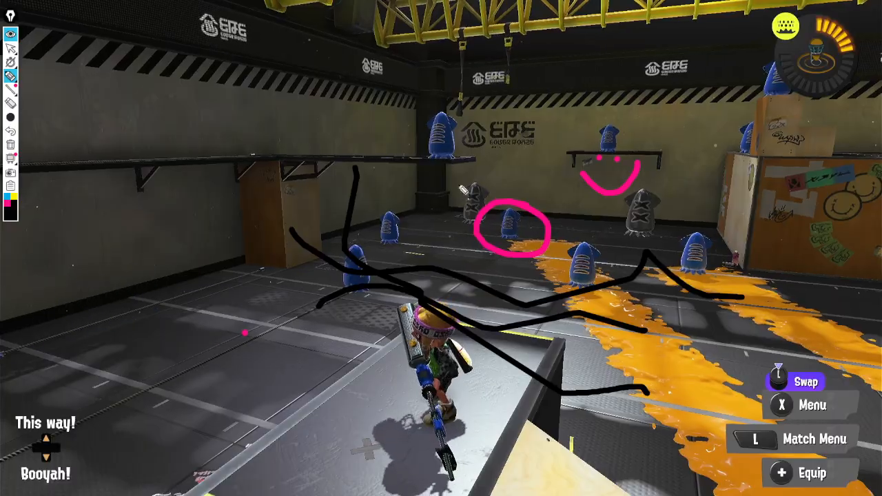
# Step: Clear all annotations, return to the normal cursor and close the fullscreen projector
pyautogui.click(10, 145)
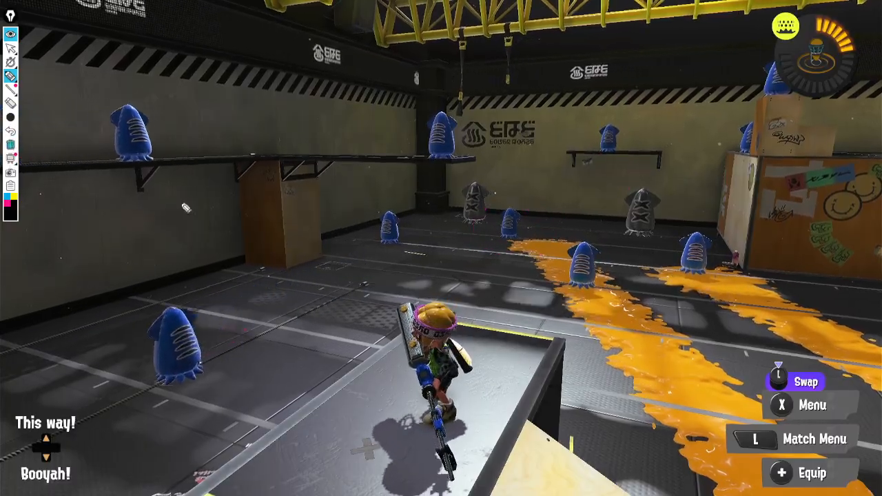
pyautogui.click(10, 49)
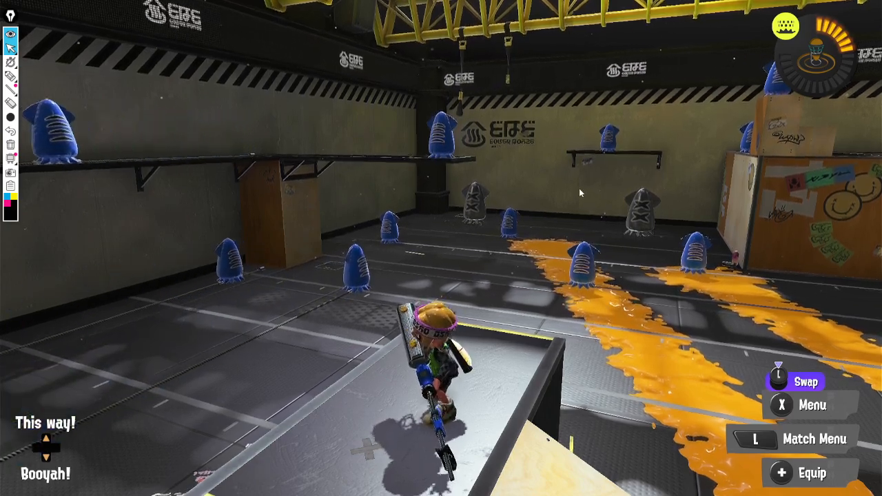
pyautogui.press('Escape')
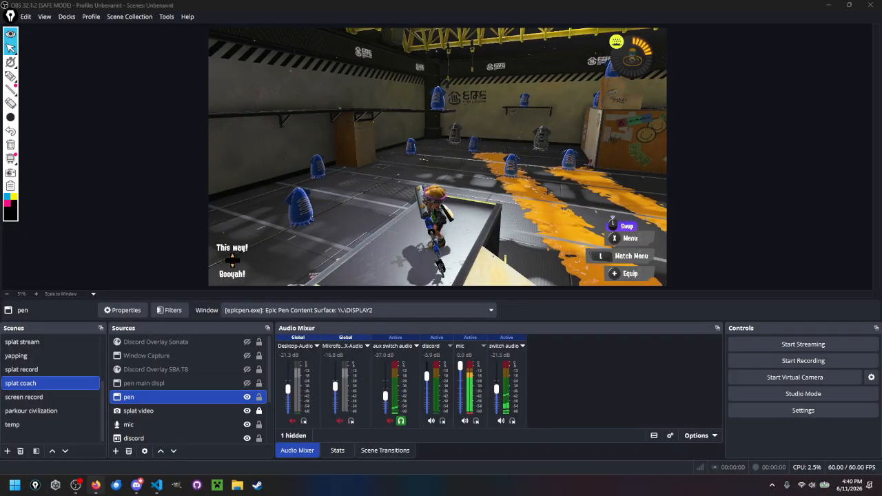
# Step: Switch to Firefox and look through the epicpen.com home page down to the Download & Pricing plans
pyautogui.hotkey('alt', 'Tab')
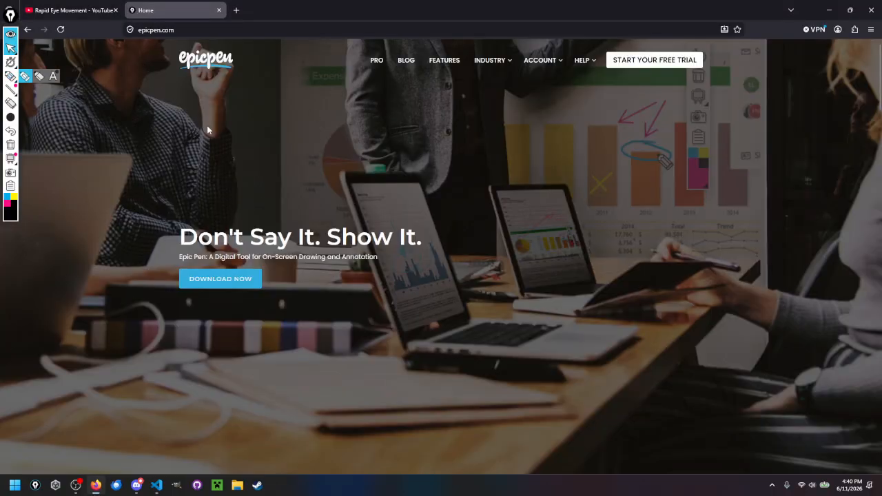
pyautogui.scroll(-3, 346, 238)
pyautogui.scroll(3, 457, 179)
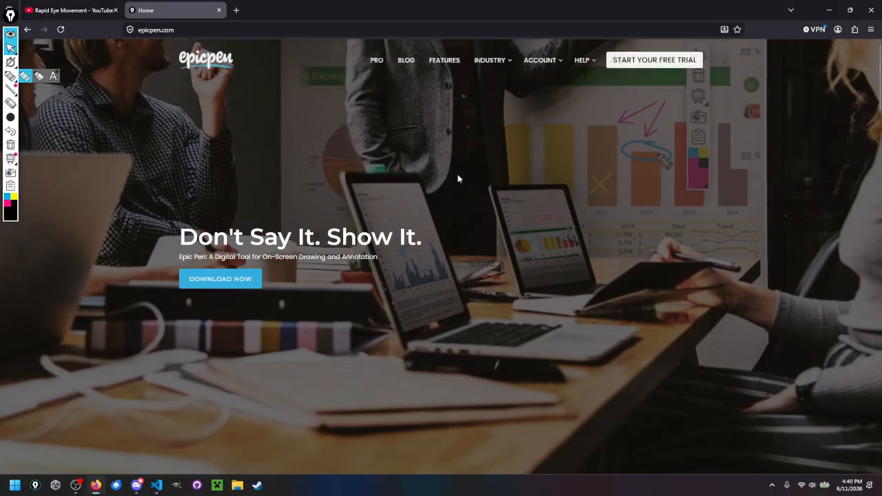
pyautogui.scroll(-4, 519, 158)
pyautogui.scroll(-15, 518, 159)
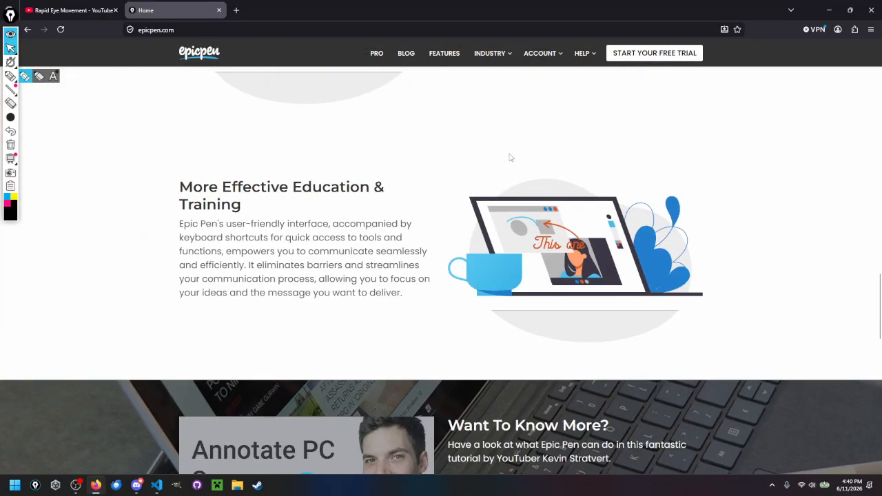
pyautogui.scroll(-3, 507, 158)
pyautogui.scroll(3, 507, 156)
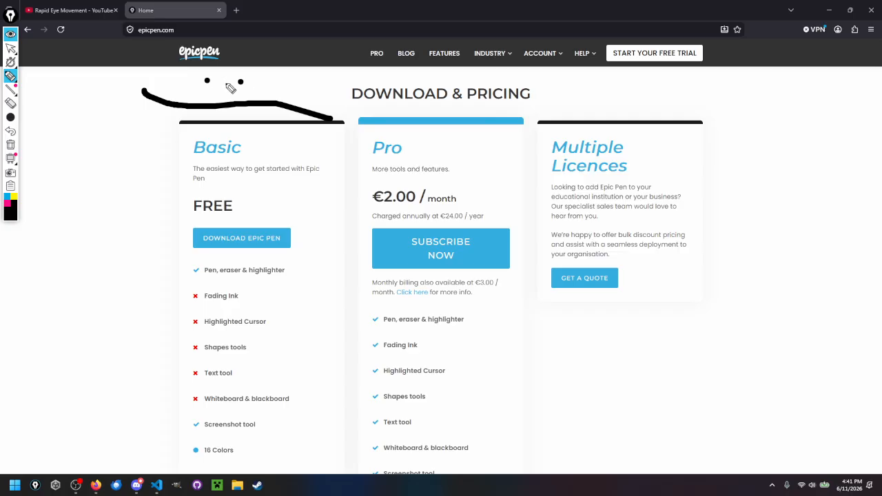
# Step: Scribble black freehand loops over the Basic plan and clear the drawing
pyautogui.moveTo(231, 88); pyautogui.dragTo(238, 147)
pyautogui.moveTo(287, 130)
pyautogui.mouseDown()
pyautogui.moveTo(23, 258)
pyautogui.moveTo(157, 228)
pyautogui.mouseUp()
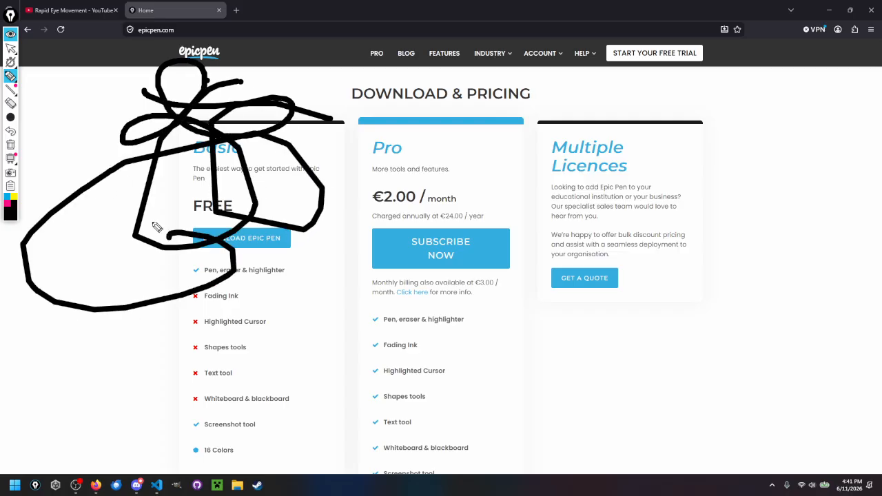
pyautogui.click(10, 144)
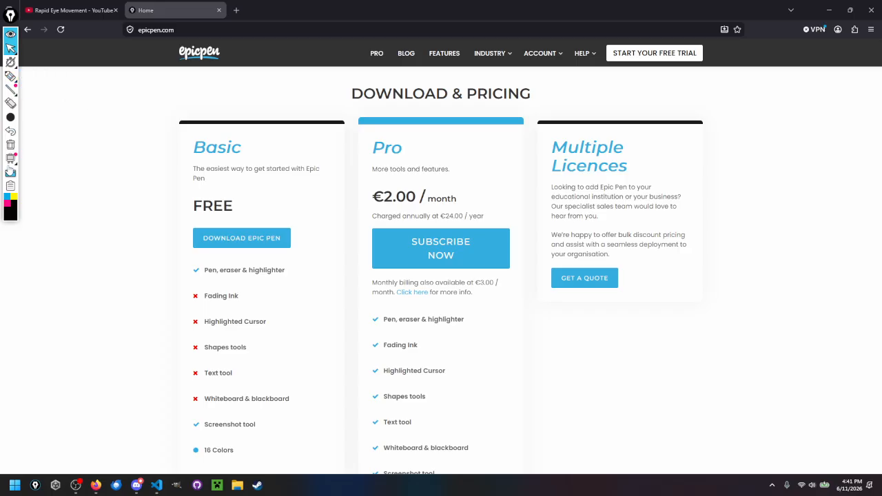
# Step: Move the Epic Pen toolbar away from the screen corner, minimise the browser and select the temp scene in OBS
pyautogui.moveTo(8, 19)
pyautogui.mouseDown()
pyautogui.moveTo(47, 32)
pyautogui.moveTo(33, 32)
pyautogui.mouseUp()
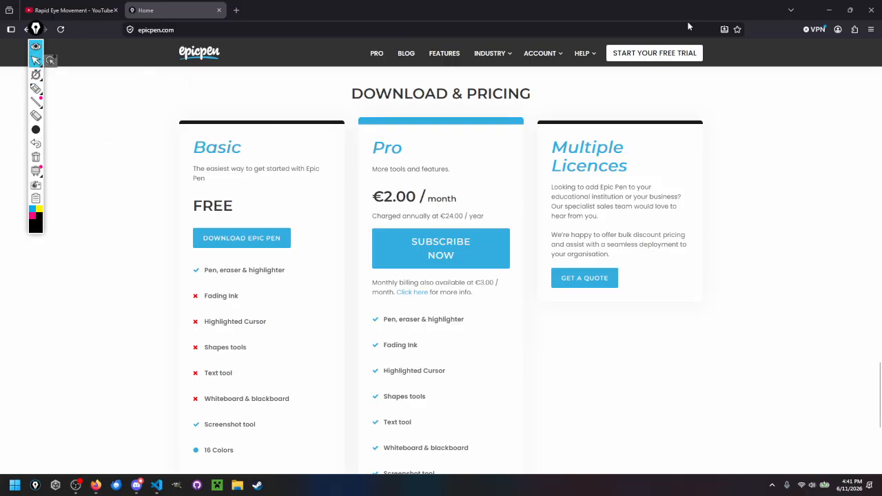
pyautogui.click(828, 6)
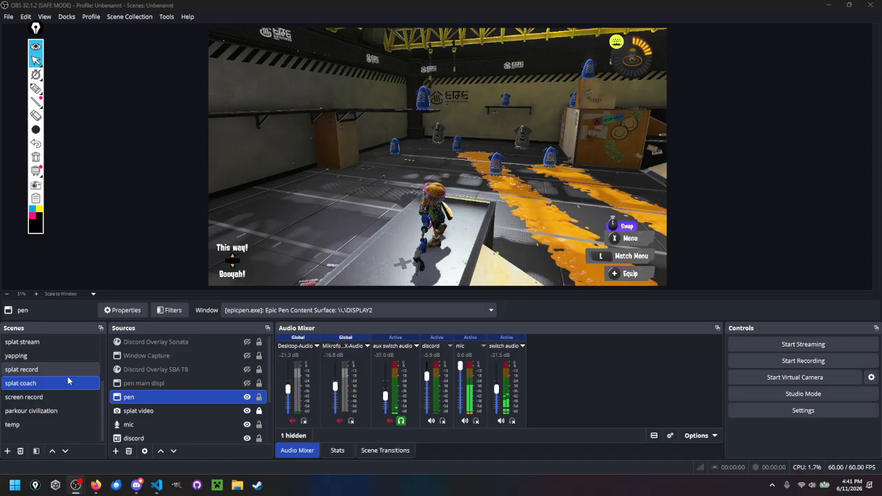
pyautogui.click(43, 425)
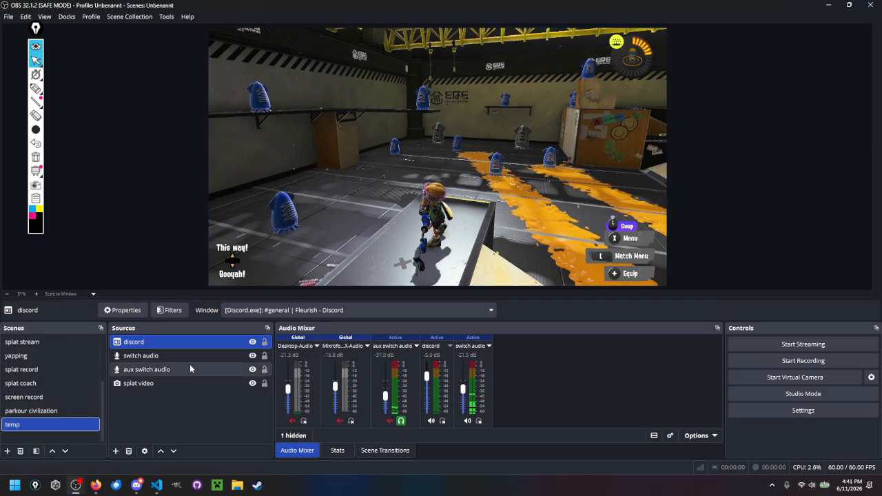
# Step: Review the switch audio, splat video and aux switch audio sources of the temp scene
pyautogui.click(168, 360)
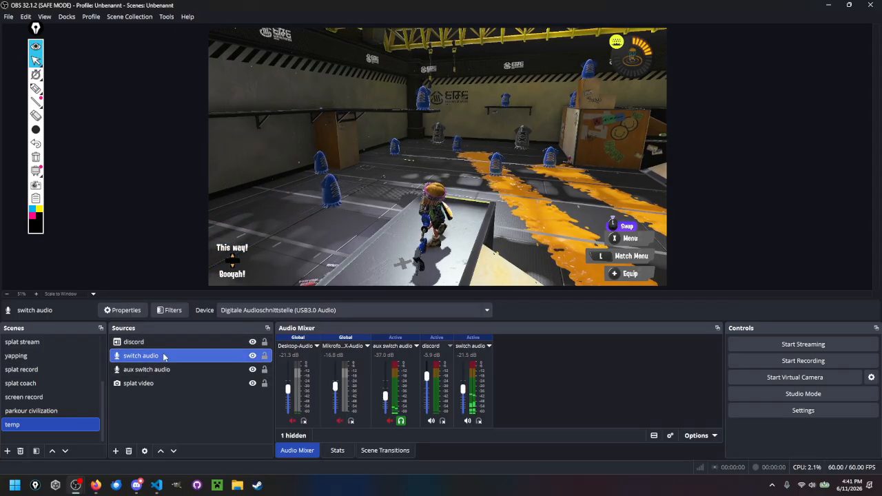
pyautogui.click(165, 384)
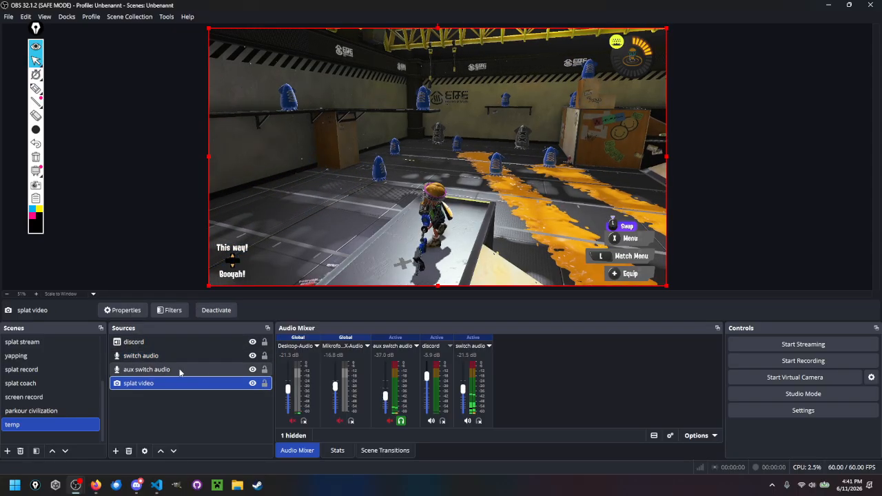
pyautogui.click(178, 370)
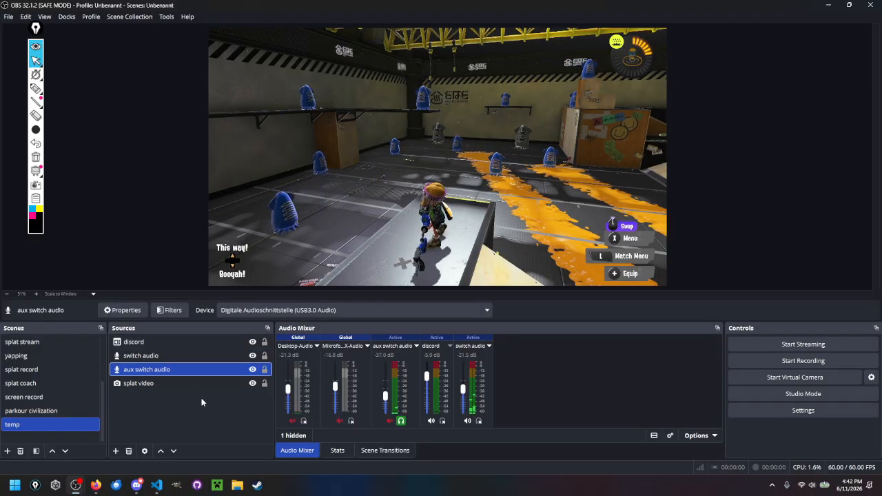
pyautogui.click(169, 357)
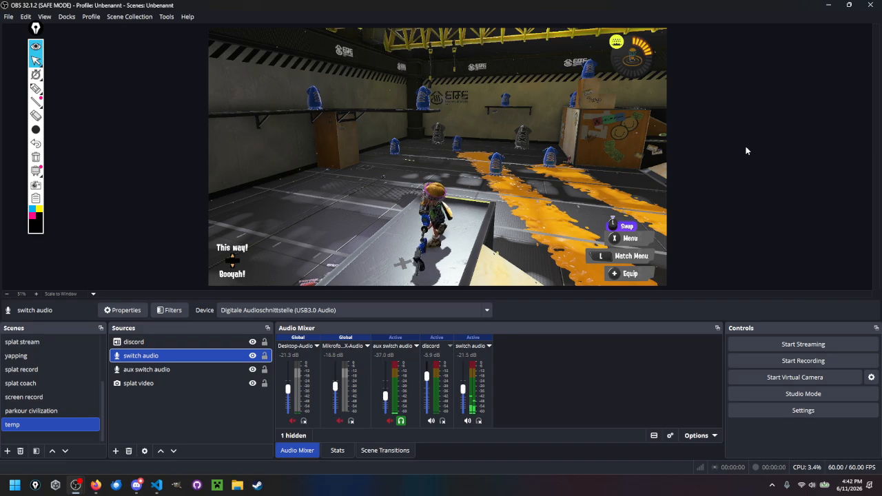
# Step: Open a fullscreen preview projector on the 24G2W1G5 1920x1080 display
pyautogui.click(550, 138)
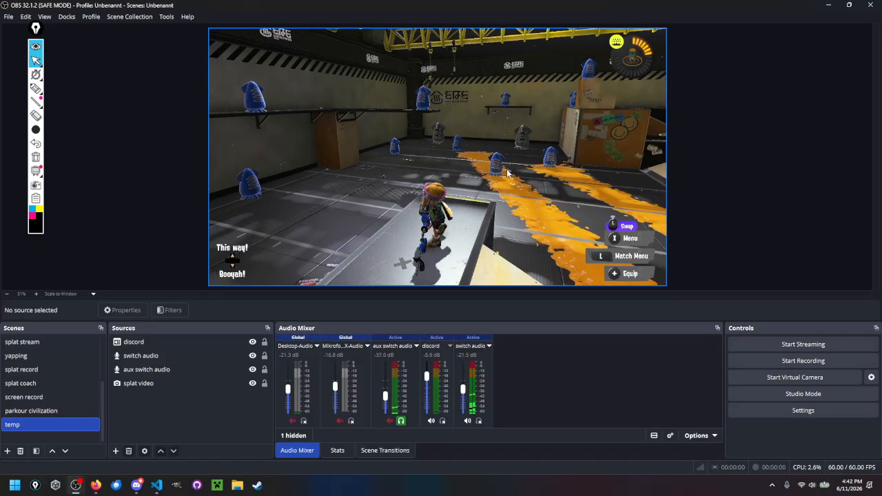
pyautogui.rightClick(426, 146)
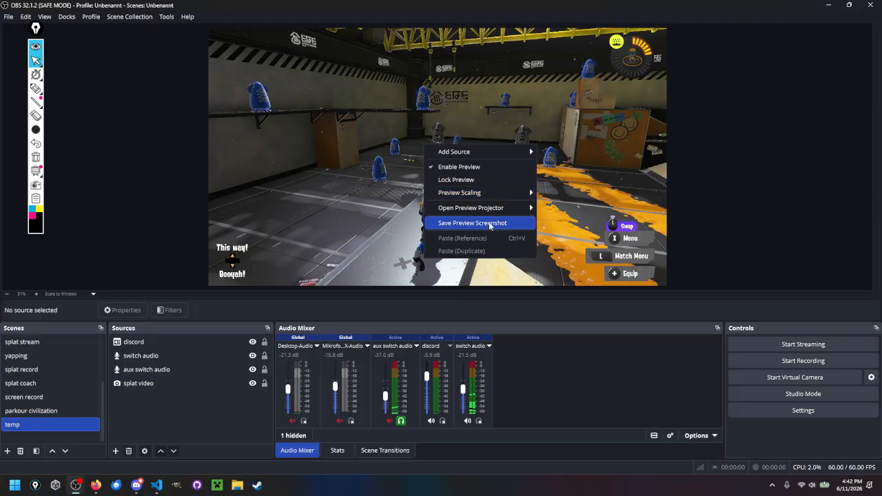
pyautogui.moveTo(489, 209)
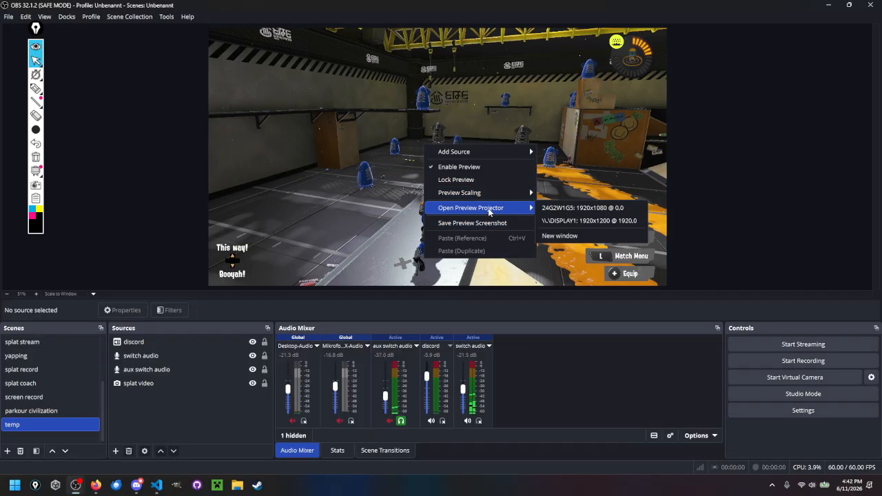
pyautogui.click(560, 208)
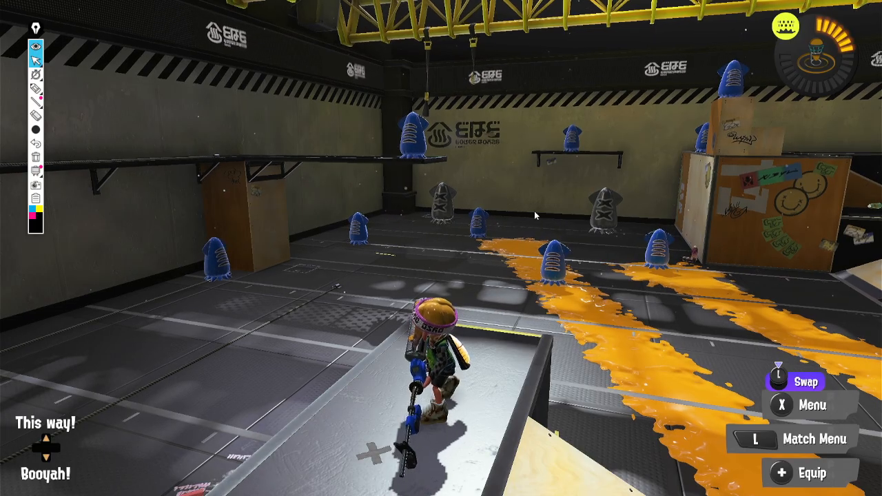
# Step: Draw a looping black freehand line over the projected gameplay and return to the normal cursor
pyautogui.click(36, 88)
pyautogui.moveTo(358, 205)
pyautogui.mouseDown()
pyautogui.moveTo(428, 266)
pyautogui.moveTo(633, 255)
pyautogui.moveTo(483, 274)
pyautogui.moveTo(634, 300)
pyautogui.moveTo(565, 288)
pyautogui.moveTo(694, 271)
pyautogui.moveTo(660, 234)
pyautogui.mouseUp()
pyautogui.click(36, 60)
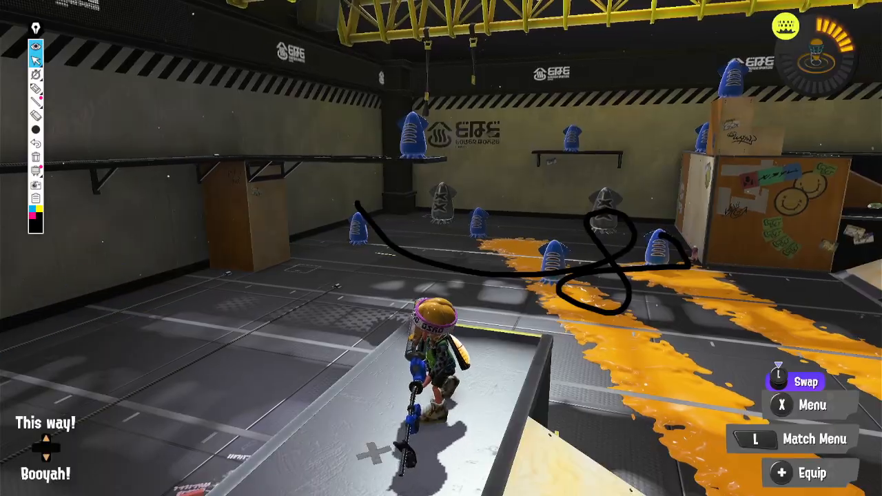
# Step: Bring the Discord window onto the projector's screen, move the Epic Pen toolbar off the channel list and join the coaching voice channel
pyautogui.moveTo(881, 293); pyautogui.dragTo(273, 4)
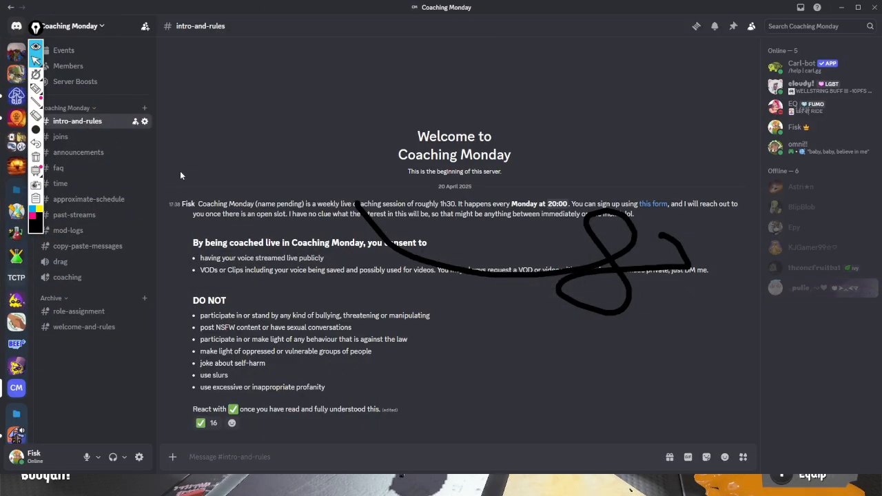
pyautogui.moveTo(34, 26); pyautogui.dragTo(12, 15)
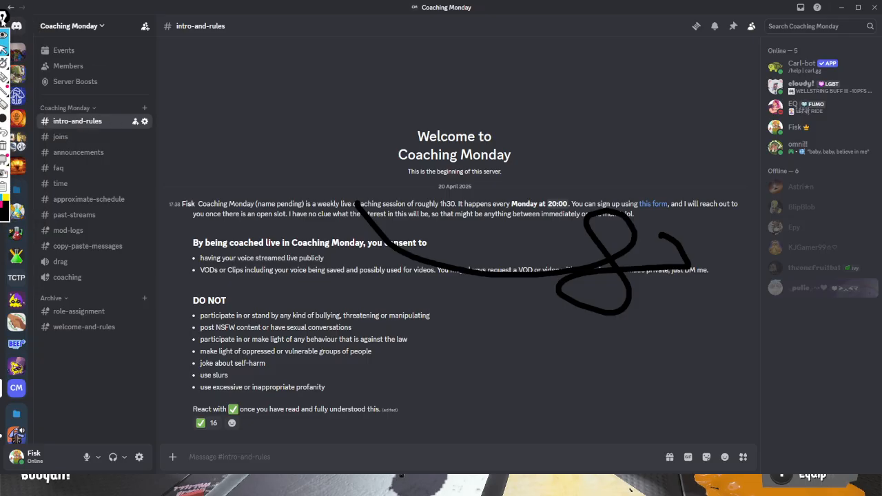
pyautogui.click(68, 277)
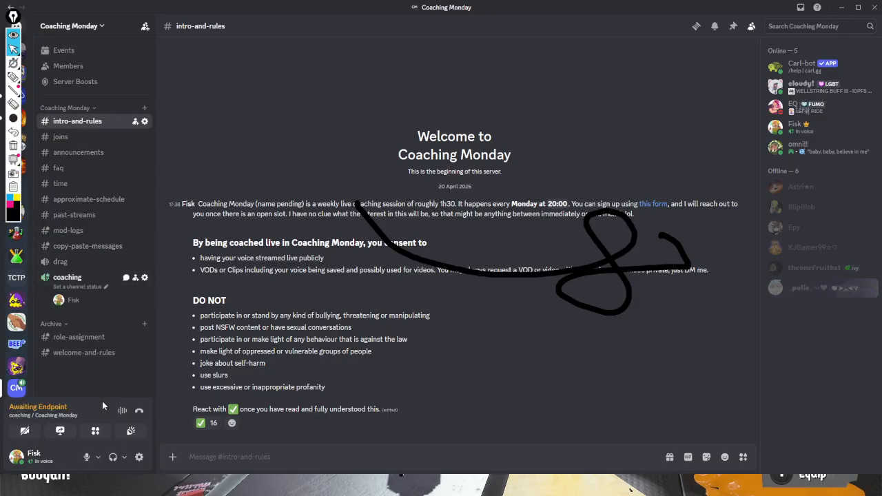
# Step: Share the entire Screen 1 in the coaching voice channel and minimise Discord
pyautogui.click(61, 431)
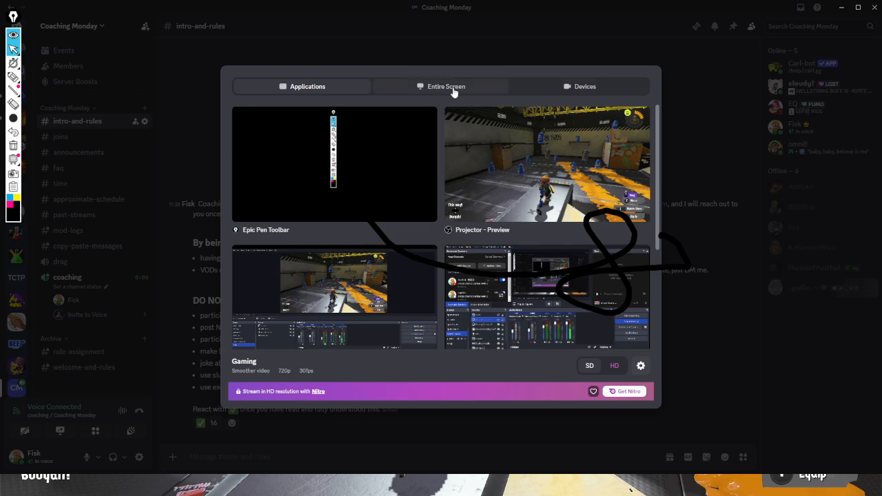
pyautogui.click(454, 90)
pyautogui.moveTo(332, 160)
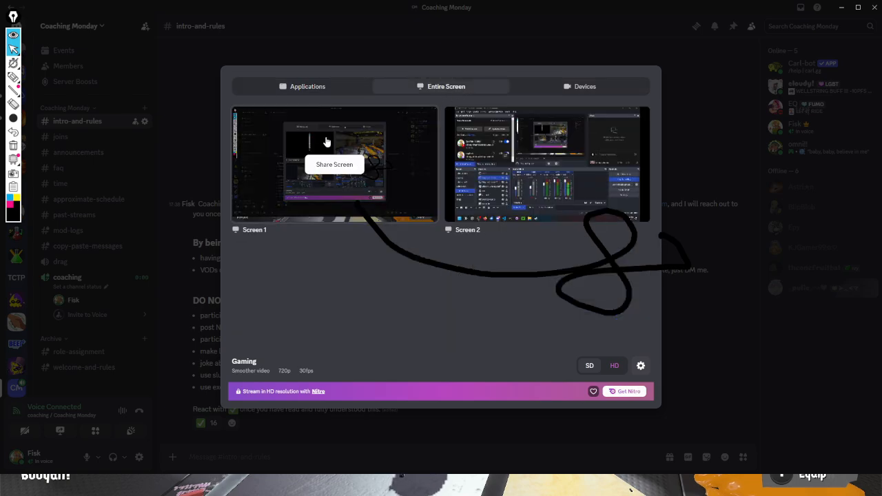
pyautogui.click(327, 141)
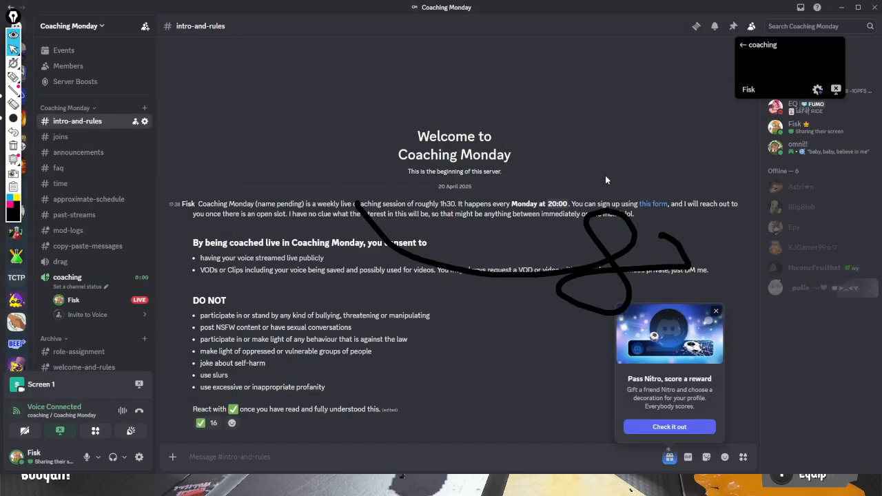
pyautogui.click(840, 8)
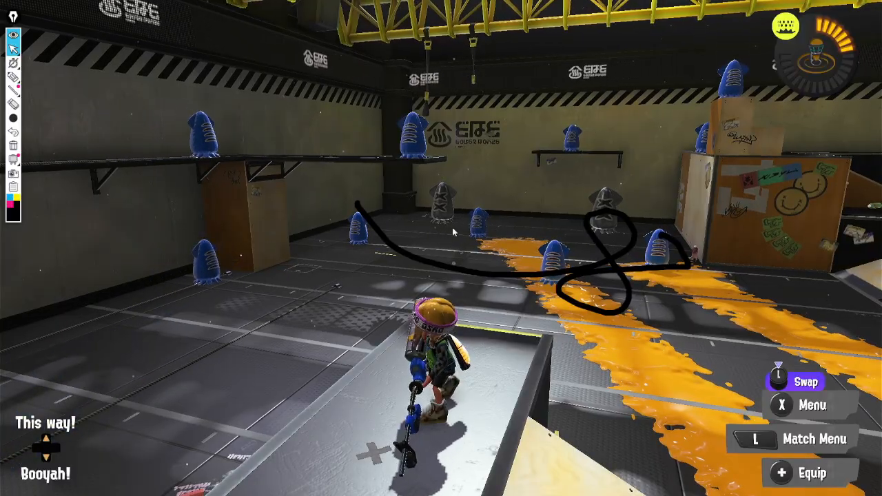
# Step: Clear the freehand drawing from the screen and close the fullscreen preview projector
pyautogui.click(13, 145)
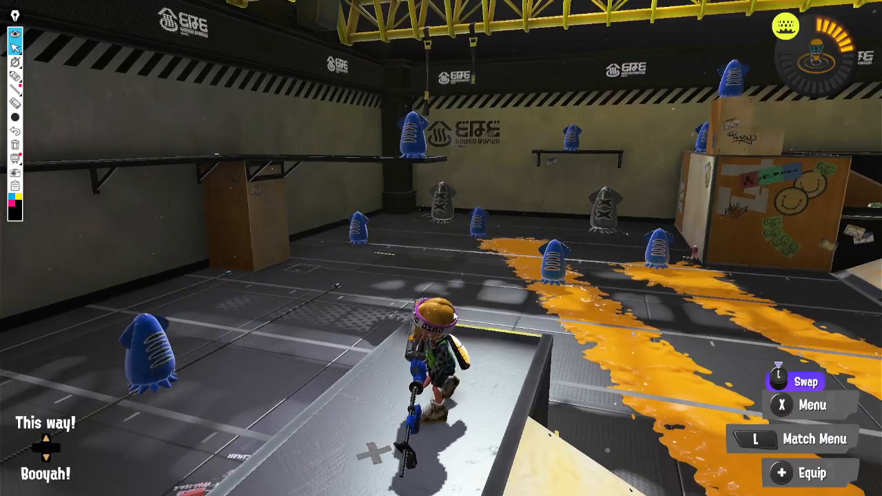
pyautogui.press('Escape')
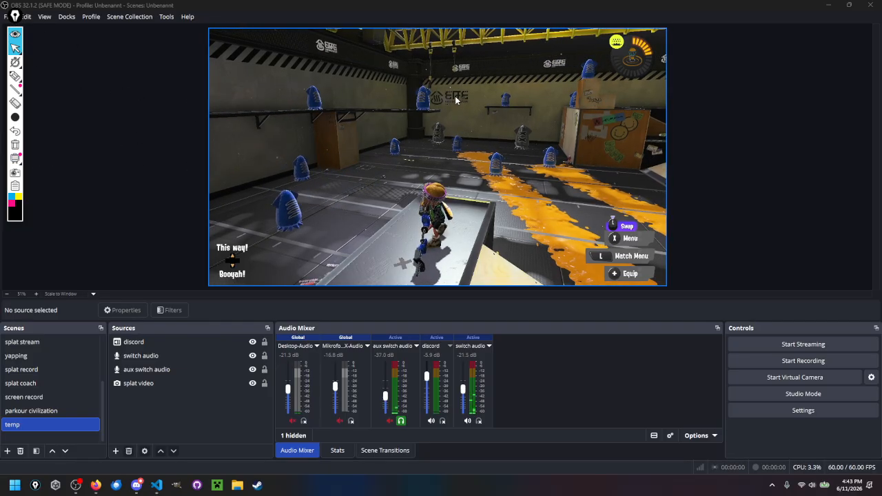
# Step: Review the window match priority options in the discord audio source's properties and cancel the dialog
pyautogui.click(160, 395)
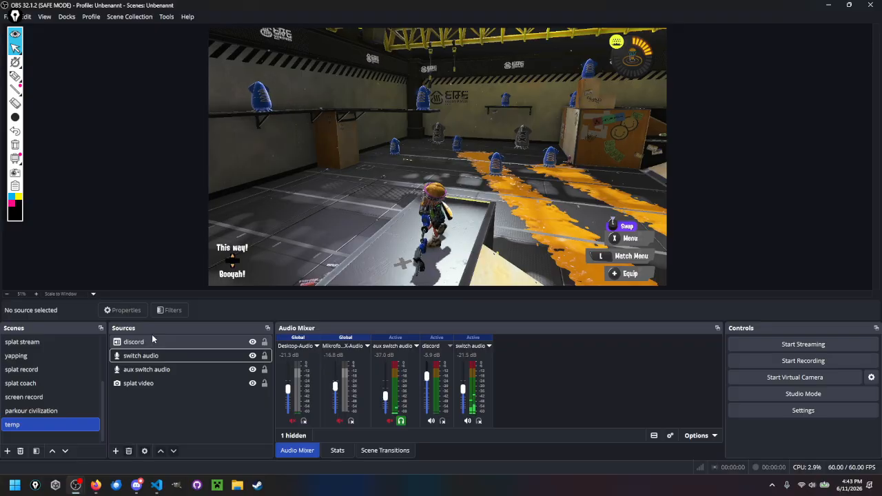
pyautogui.click(171, 342)
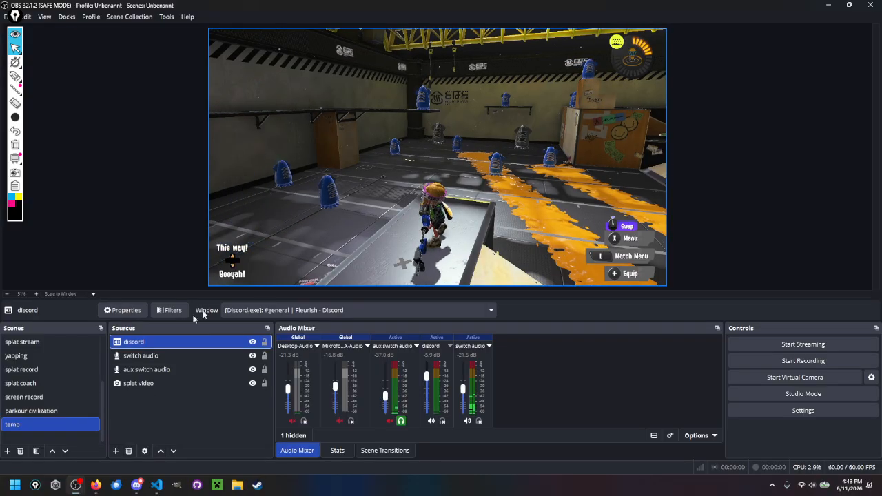
pyautogui.click(135, 311)
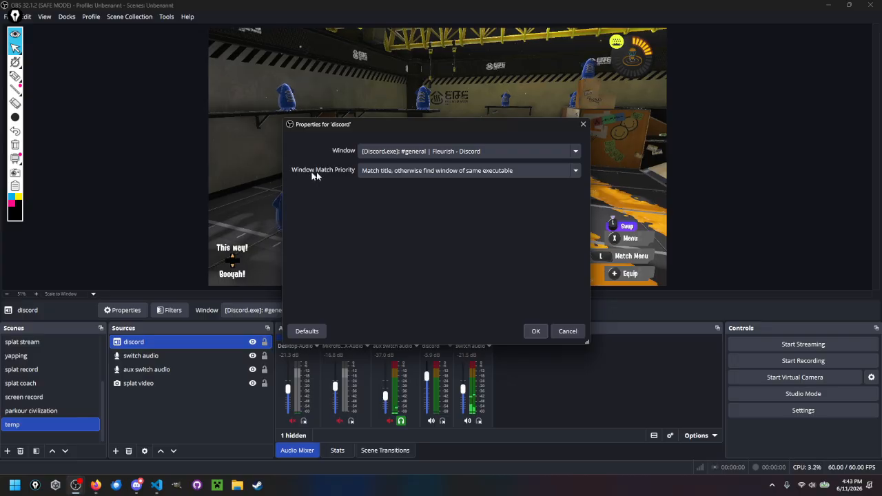
pyautogui.click(425, 172)
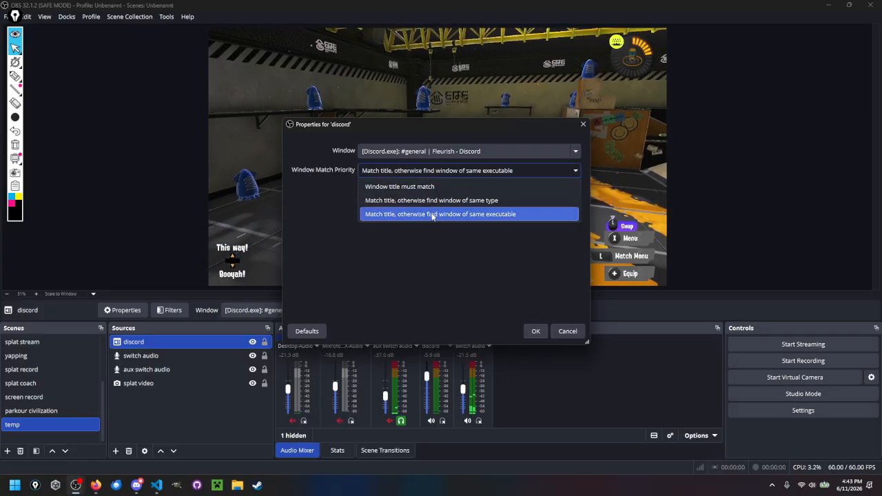
pyautogui.click(497, 258)
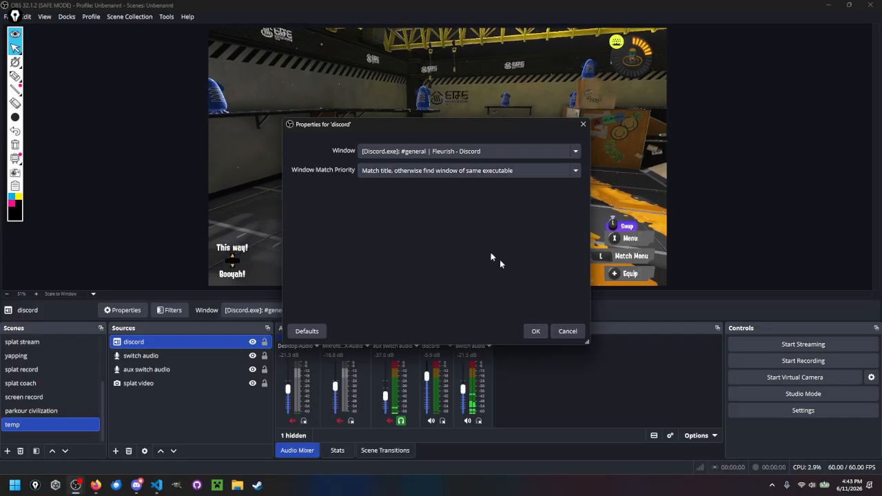
pyautogui.click(562, 332)
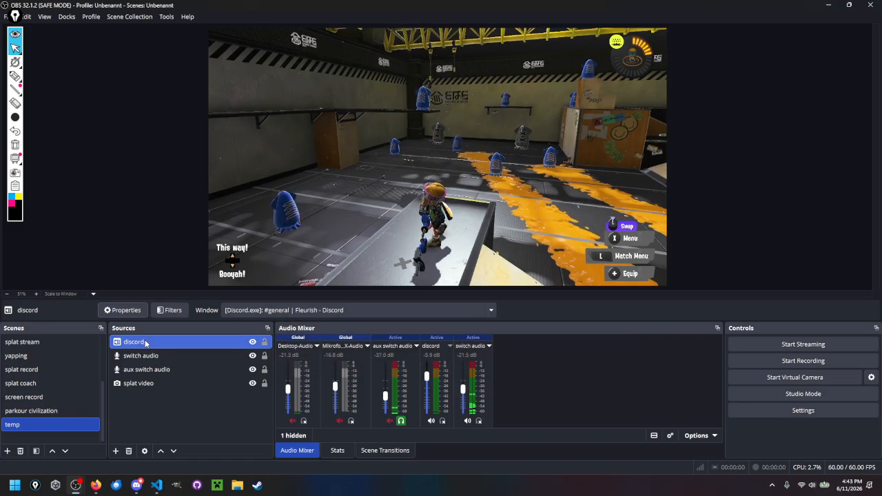
pyautogui.click(152, 414)
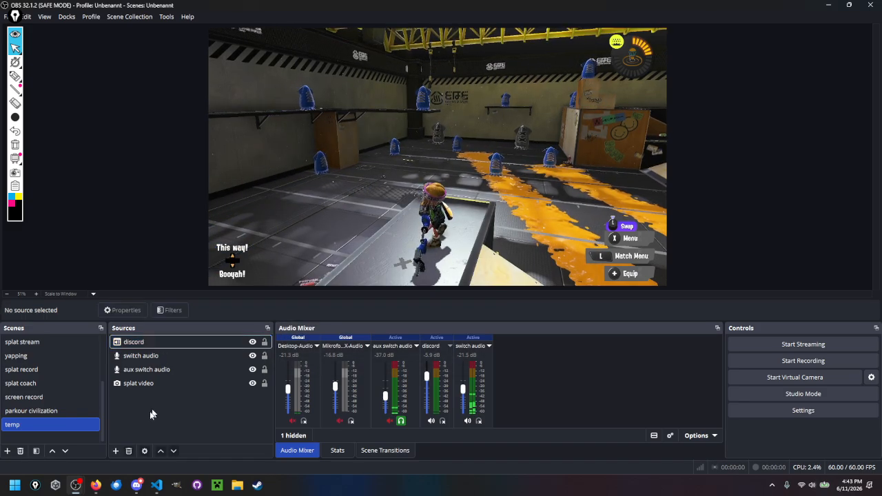
# Step: Add the existing mic audio input capture to the temp scene as a visible source
pyautogui.click(116, 451)
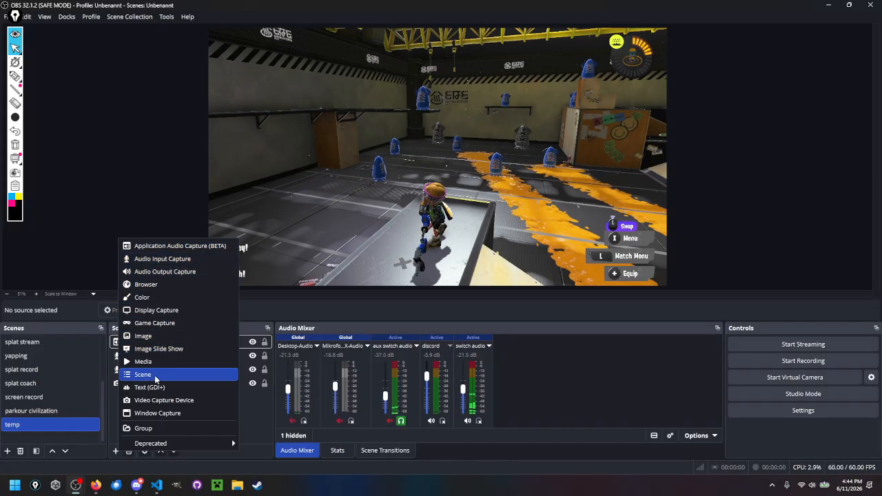
pyautogui.click(166, 261)
pyautogui.click(366, 204)
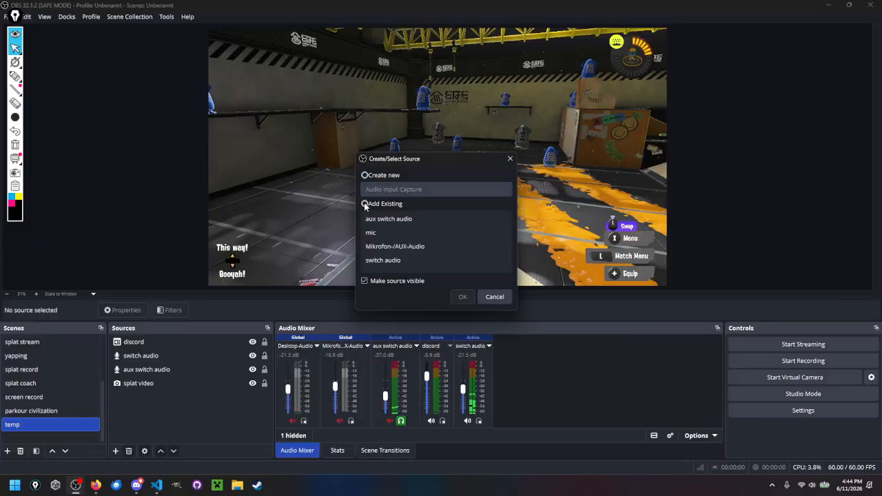
pyautogui.click(390, 232)
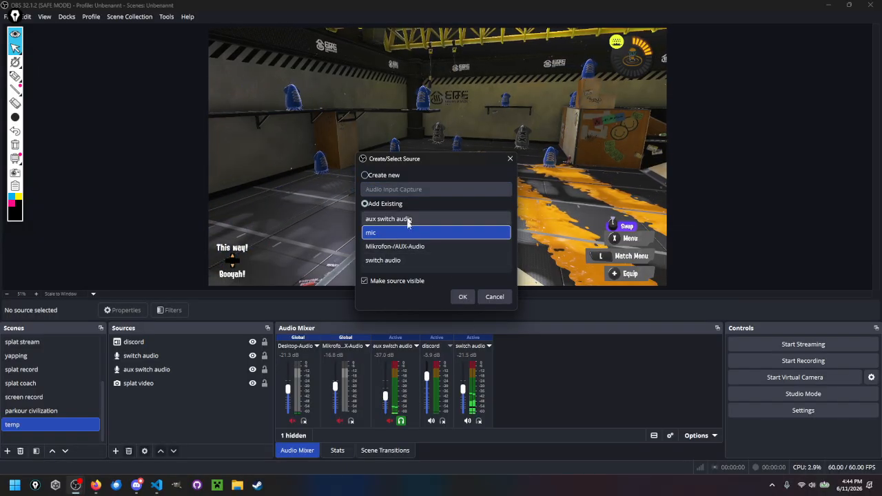
pyautogui.click(462, 297)
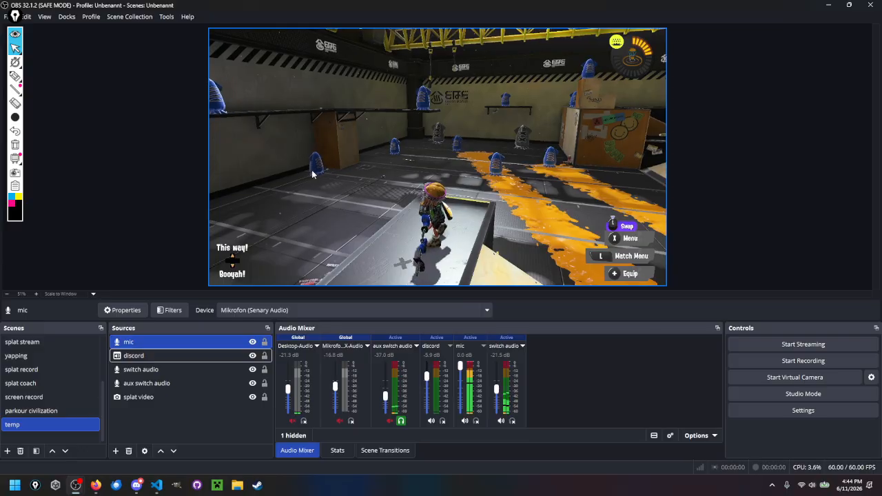
# Step: Create a window capture source named "pen tut" and set its window to Epic Pen Content Surface: \\.\DISPLAY2
pyautogui.click(116, 451)
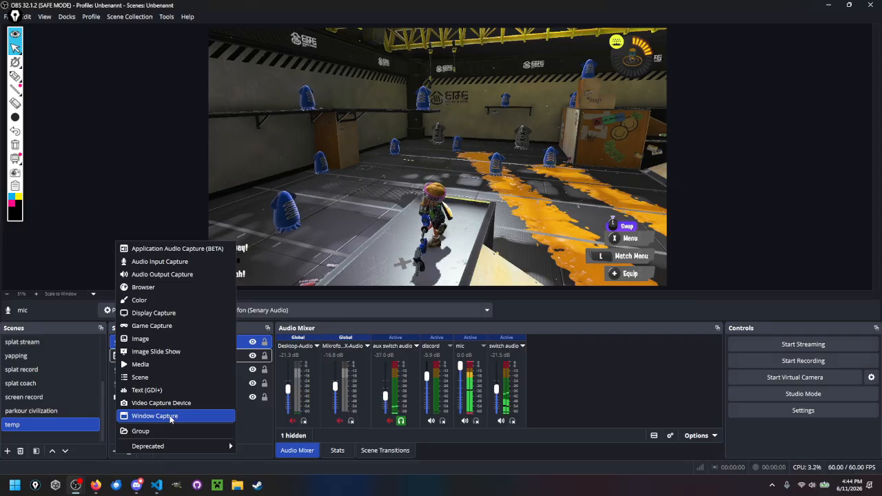
pyautogui.click(171, 417)
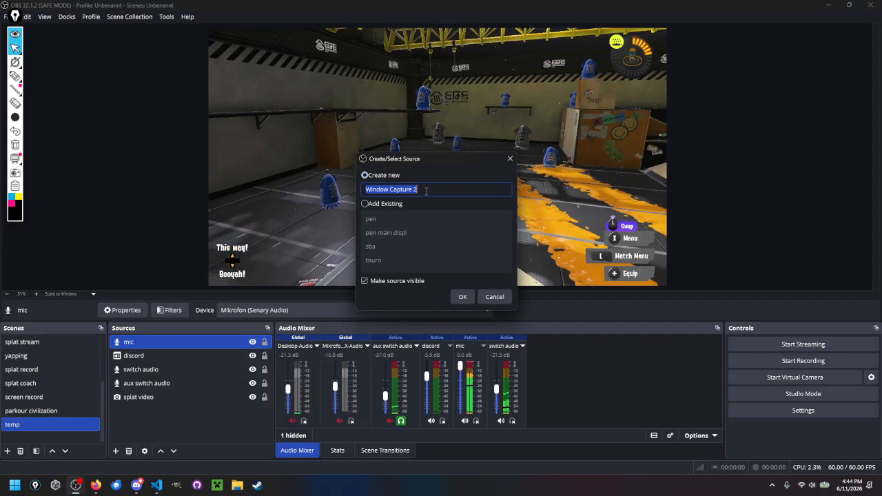
pyautogui.write('pen tut')
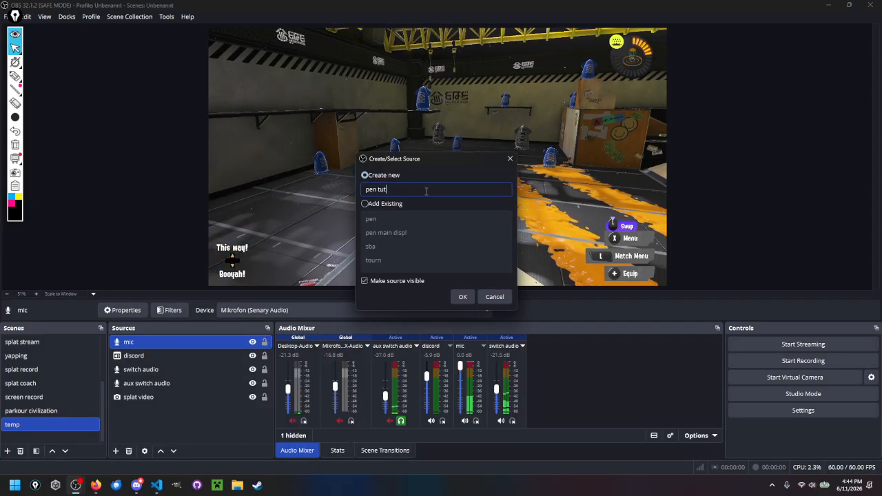
pyautogui.click(463, 297)
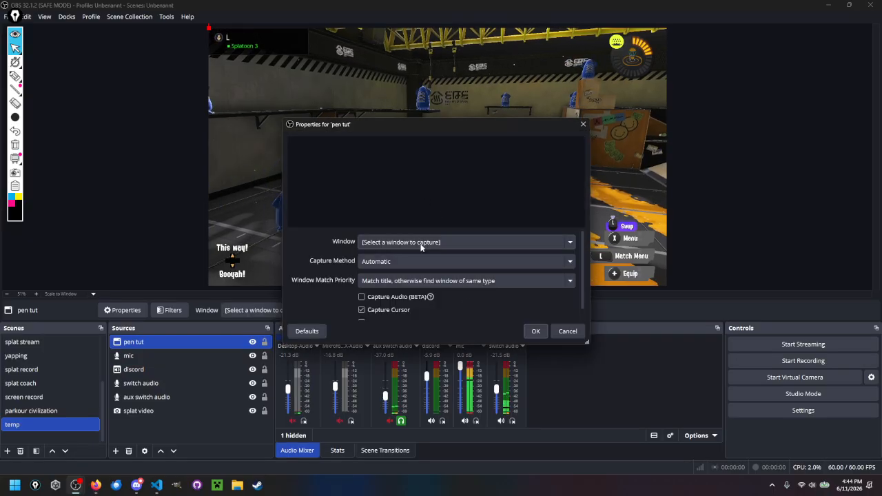
pyautogui.click(422, 243)
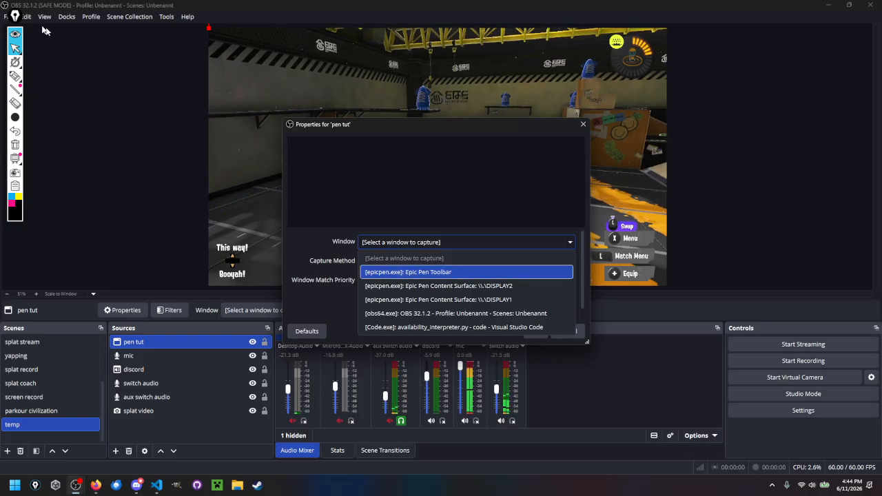
pyautogui.click(526, 287)
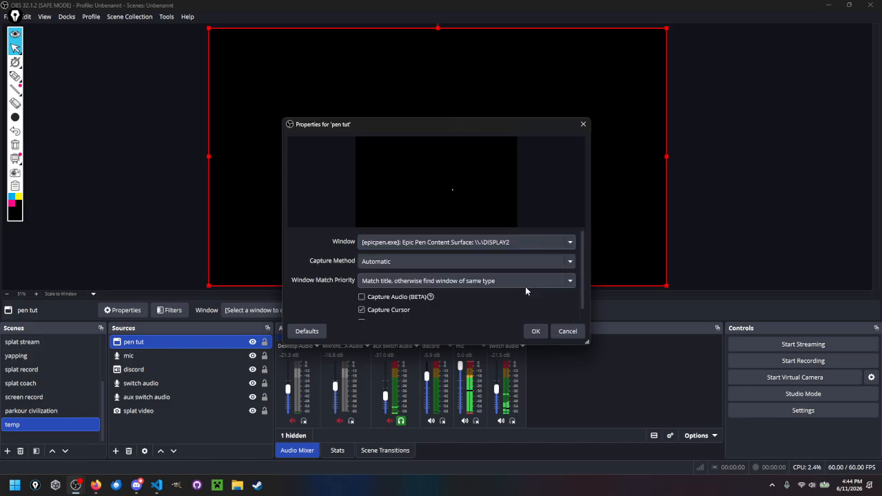
# Step: Set the pen tut capture method to Windows 10 (1903 and up), moving the properties dialog away from the preview
pyautogui.click(408, 262)
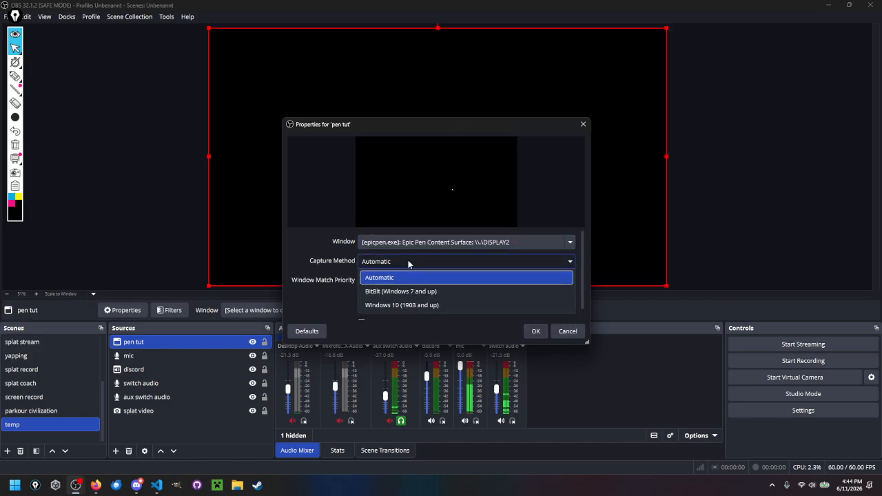
pyautogui.click(628, 135)
pyautogui.moveTo(513, 124); pyautogui.dragTo(694, 155)
pyautogui.click(588, 291)
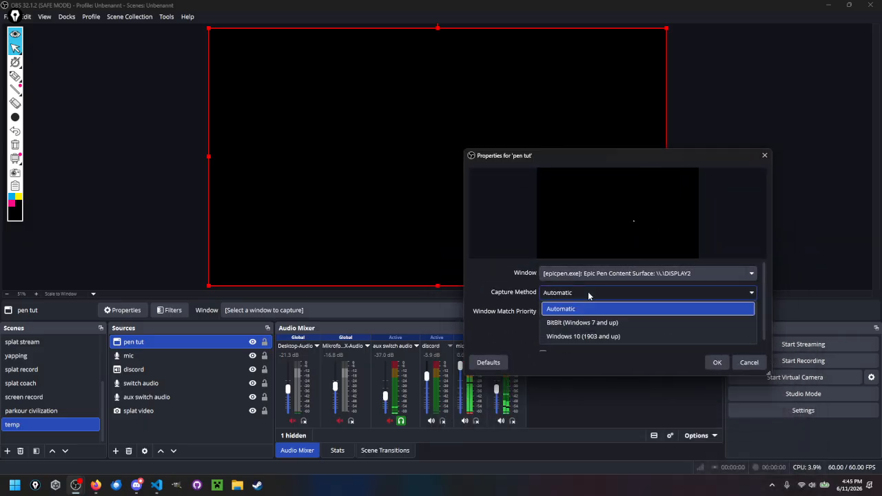
pyautogui.click(601, 336)
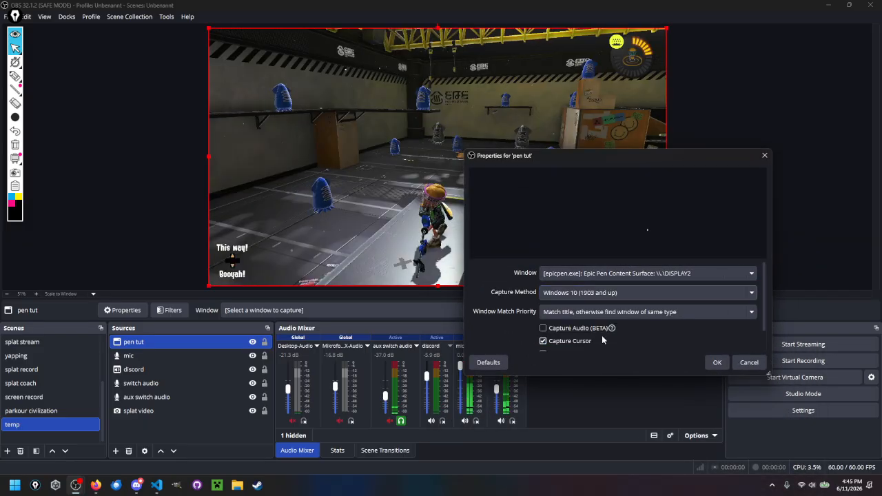
pyautogui.moveTo(586, 156); pyautogui.dragTo(658, 169)
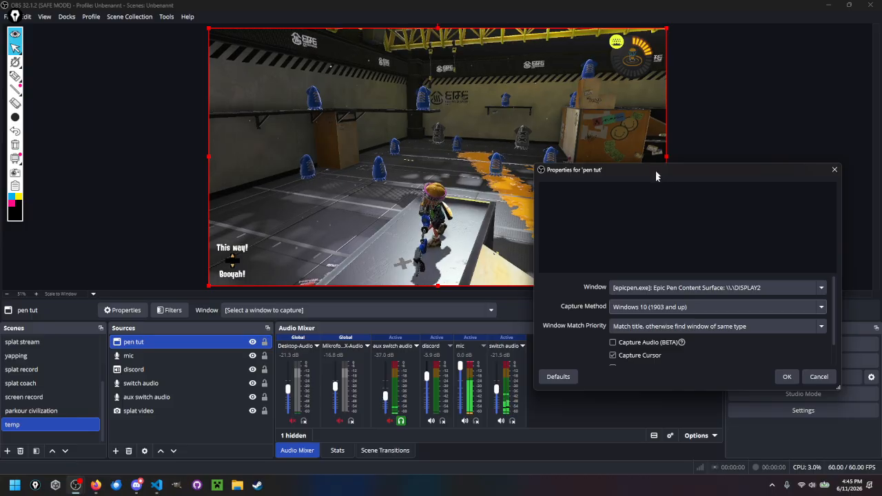
# Step: Turn off cursor capture for the pen tut source and confirm its properties
pyautogui.click(654, 327)
pyautogui.click(671, 356)
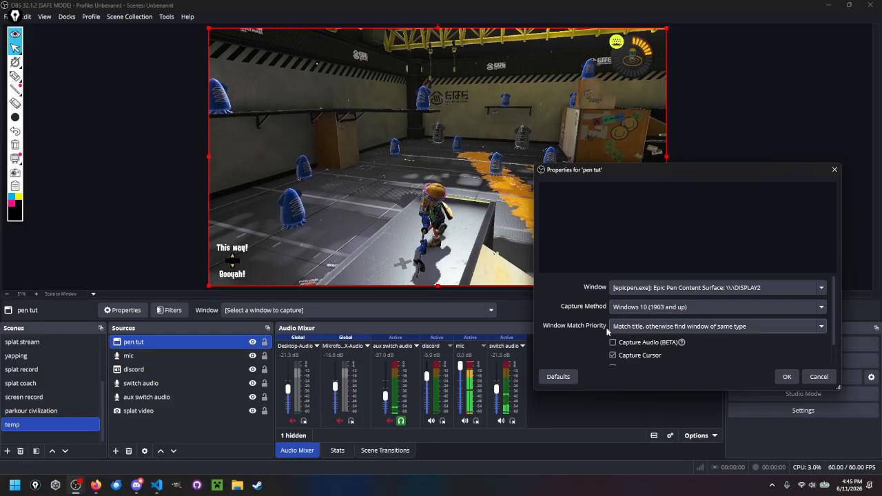
pyautogui.scroll(-1, 557, 320)
pyautogui.click(613, 331)
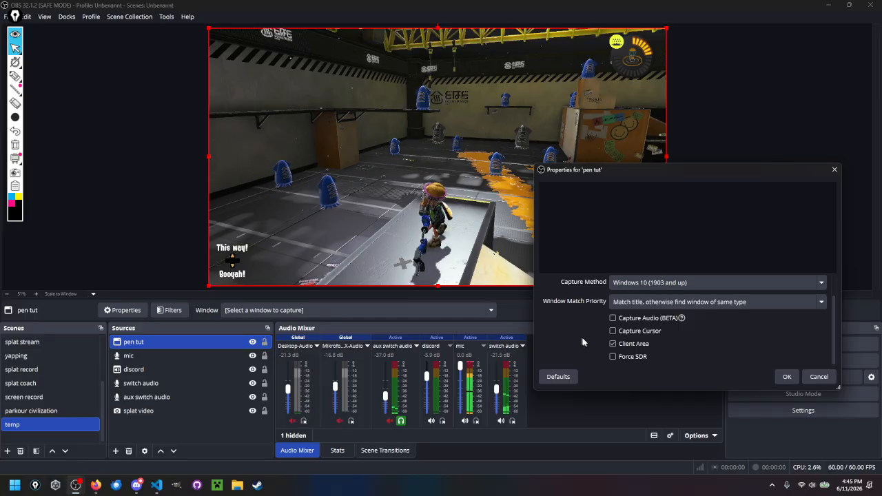
pyautogui.click(788, 377)
# Step: Test the pen capture with a black freehand squiggle beside the preview, then clear it and return to the normal cursor
pyautogui.click(16, 76)
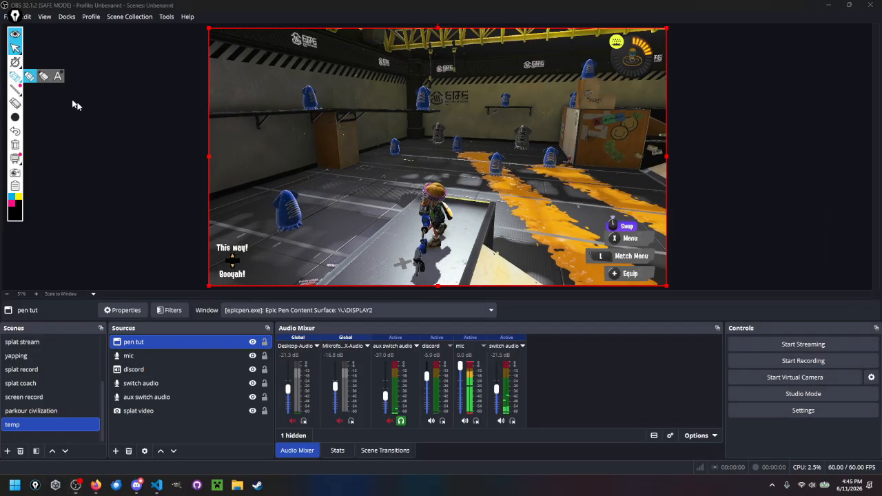
pyautogui.moveTo(75, 105)
pyautogui.mouseDown()
pyautogui.moveTo(117, 142)
pyautogui.moveTo(143, 130)
pyautogui.mouseUp()
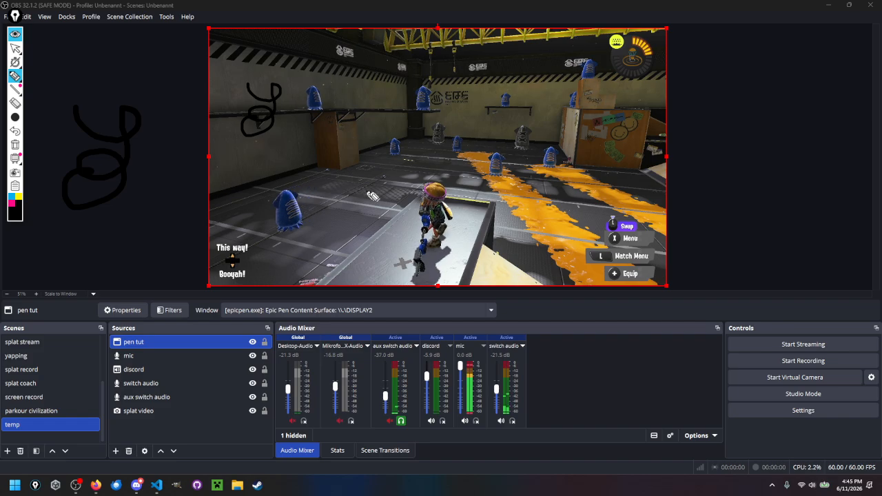
pyautogui.click(15, 146)
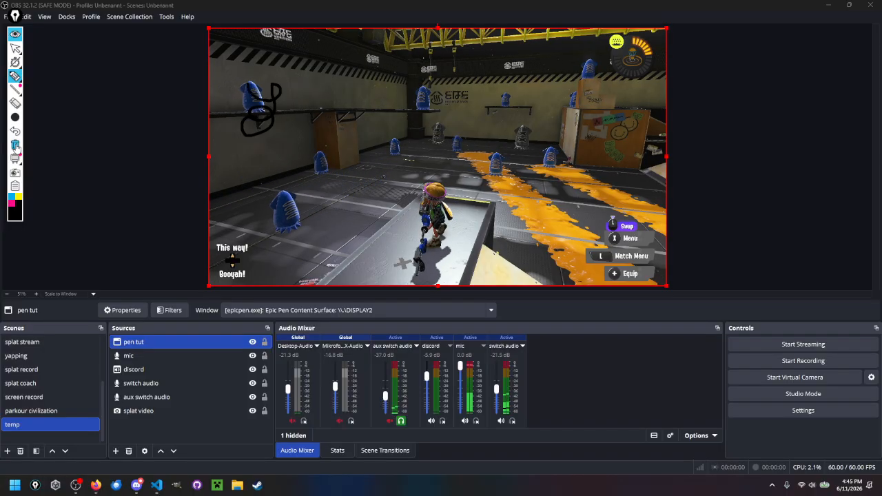
pyautogui.click(15, 49)
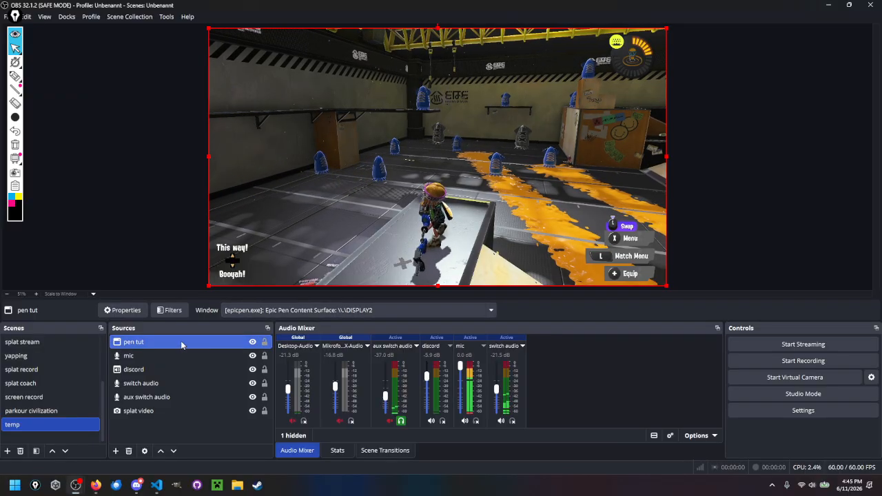
# Step: Review the Epic Pen windows available to the pen tut source, keep Epic Pen Content Surface: \\.\DISPLAY2 and confirm the properties
pyautogui.click(122, 310)
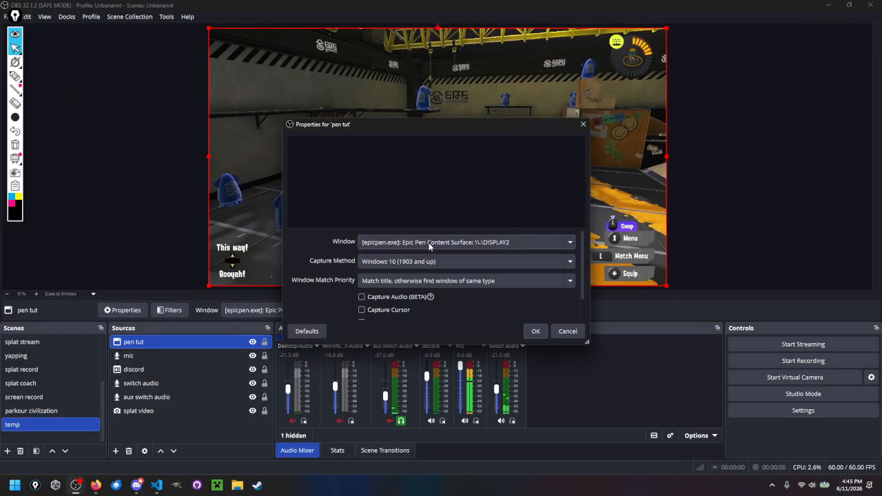
pyautogui.click(430, 246)
pyautogui.click(435, 271)
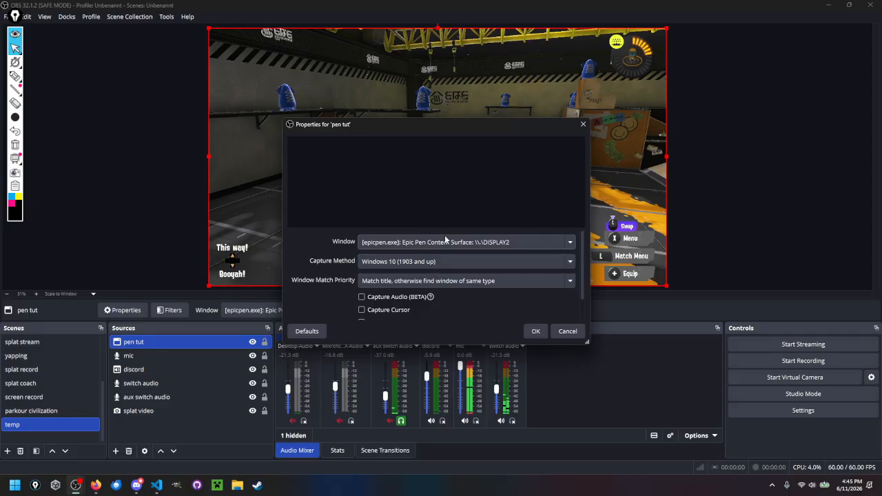
pyautogui.click(444, 238)
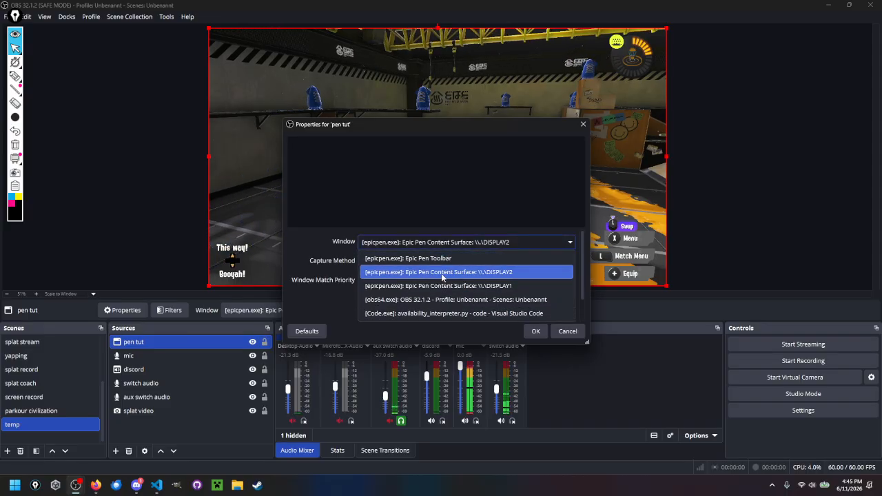
pyautogui.click(442, 272)
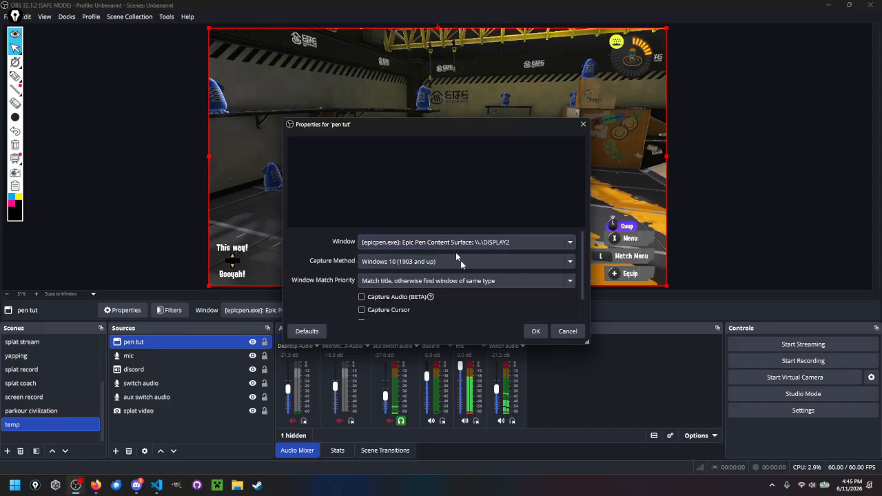
pyautogui.click(536, 333)
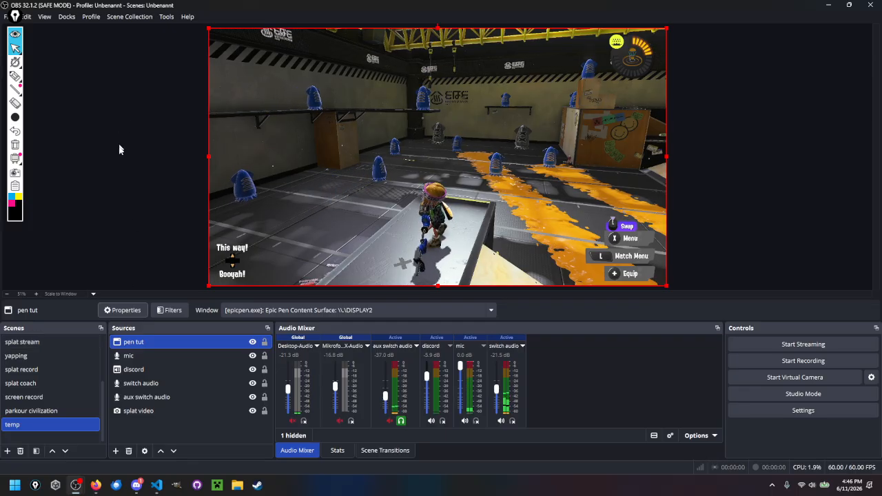
# Step: Look at the display options for opening a preview projector and dismiss them
pyautogui.rightClick(559, 162)
pyautogui.moveTo(625, 71)
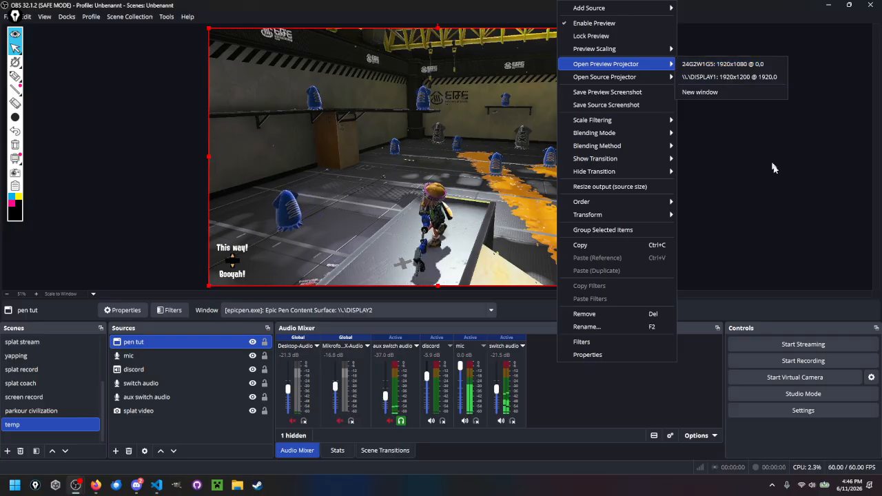
pyautogui.click(794, 195)
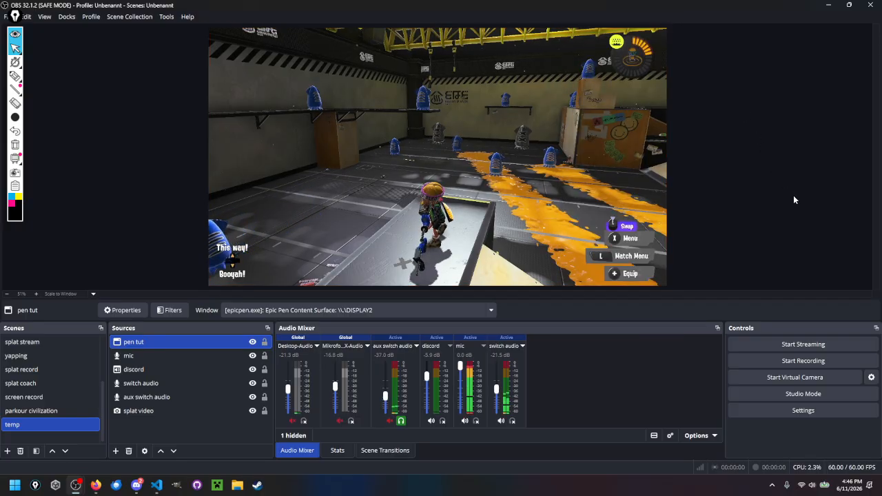
# Step: Switch to Discord and stop sharing Screen 1 in the coaching voice channel
pyautogui.click(137, 485)
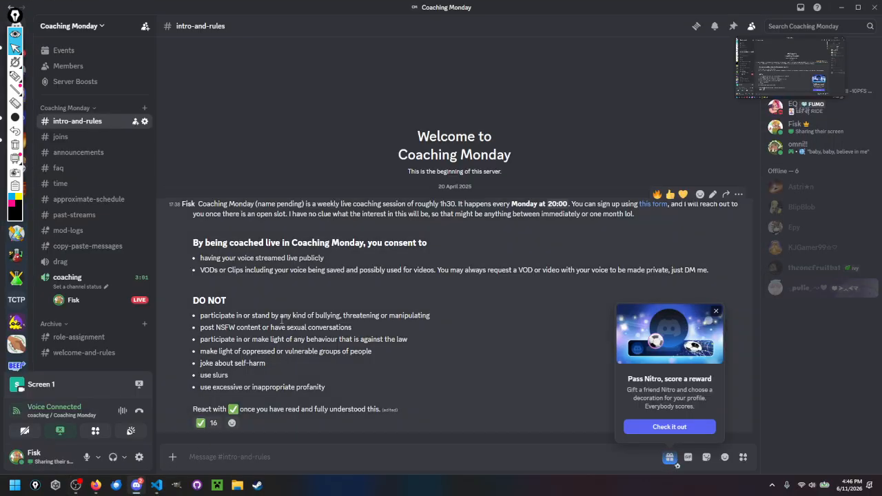
pyautogui.click(60, 431)
pyautogui.click(64, 336)
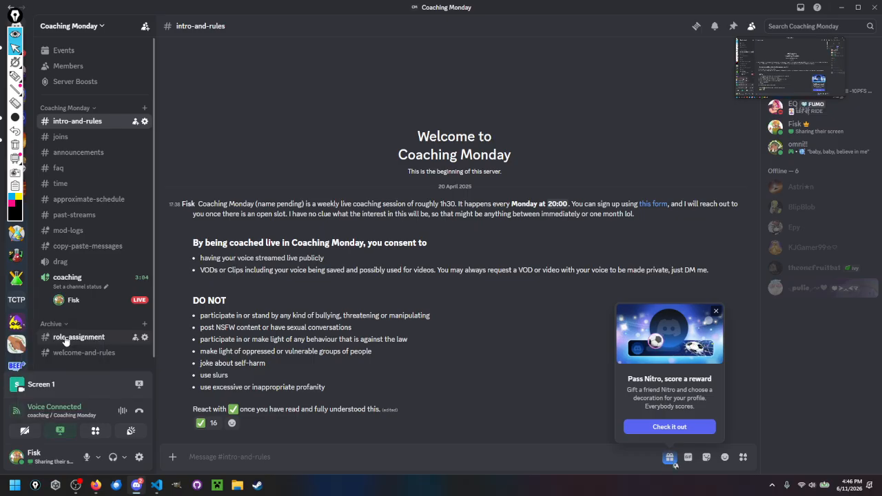
# Step: Switch to the OBS safe mode window with the temp scene and start the virtual camera
pyautogui.moveTo(76, 486)
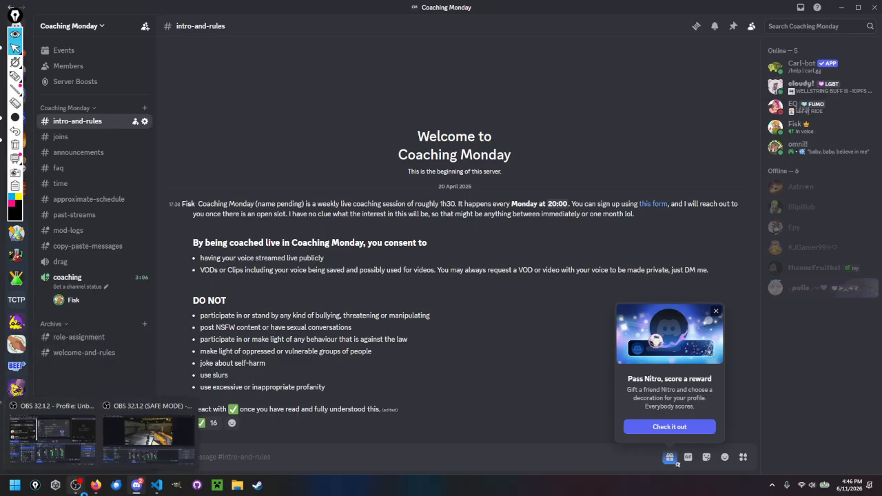
pyautogui.moveTo(64, 439)
pyautogui.click(121, 437)
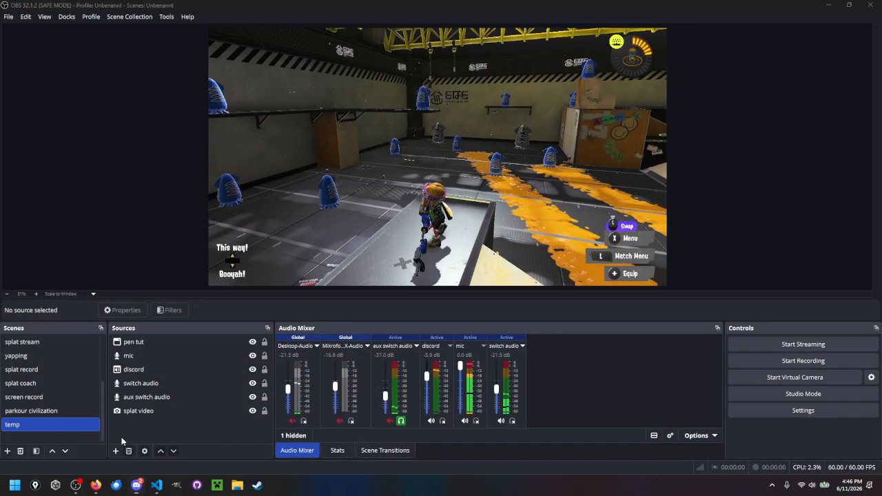
pyautogui.click(766, 381)
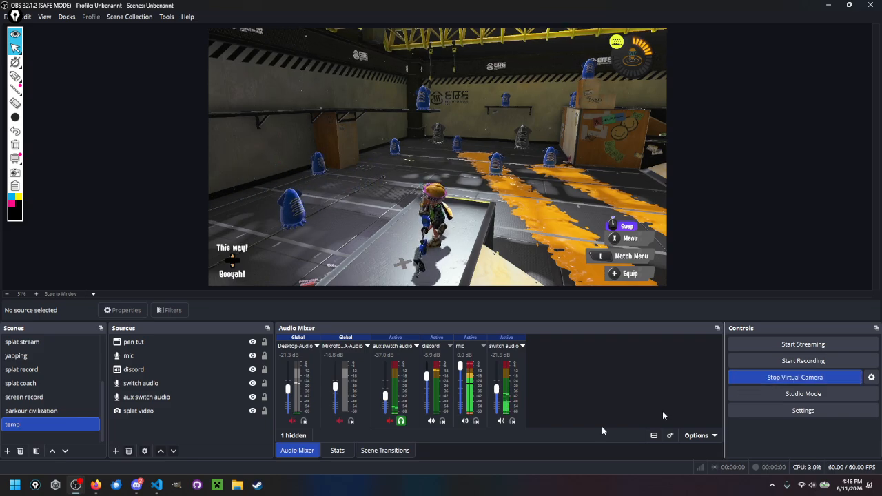
# Step: Switch to Discord and stream the OBS Virtual Camera device in the coaching voice channel
pyautogui.moveTo(136, 486)
pyautogui.click(116, 415)
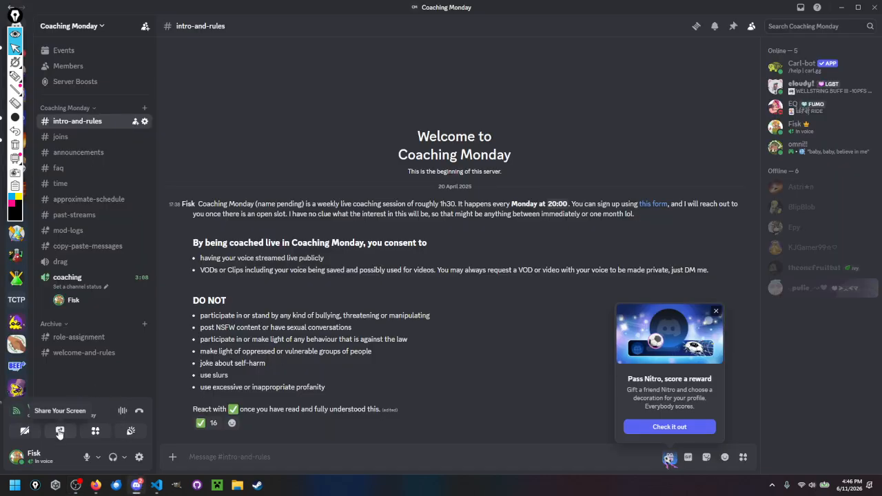
pyautogui.click(60, 433)
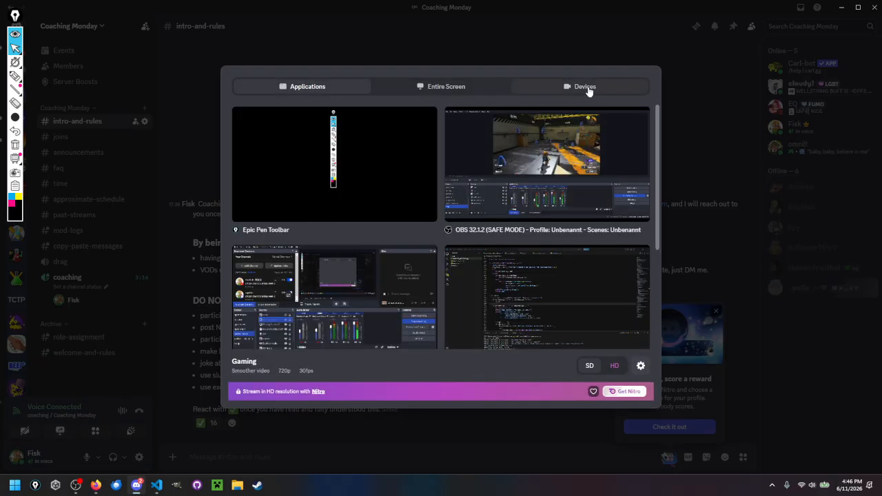
pyautogui.click(588, 88)
pyautogui.click(385, 283)
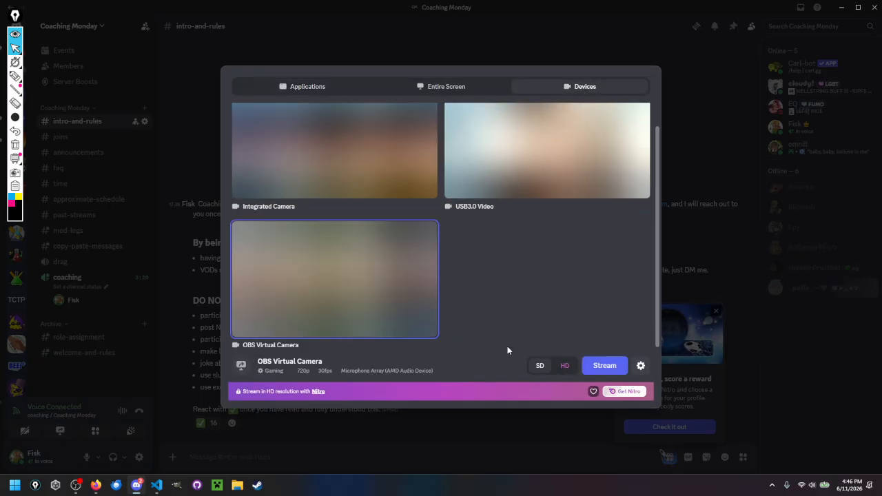
pyautogui.click(601, 371)
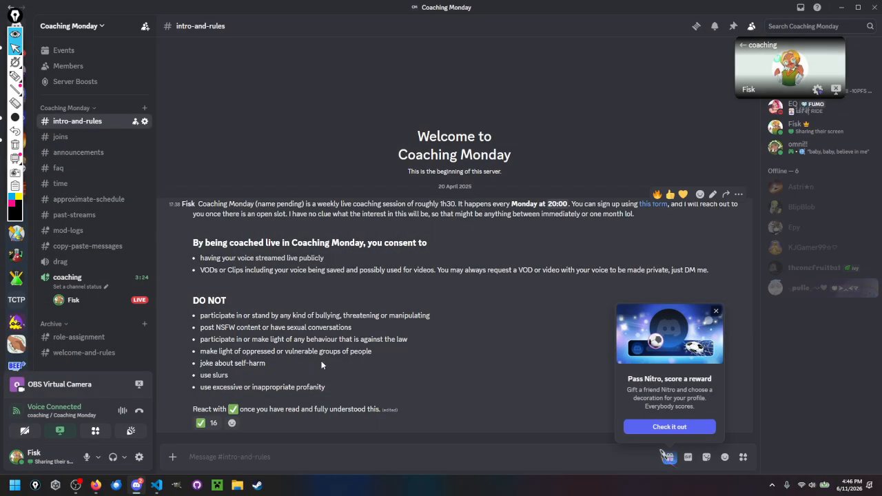
# Step: Enlarge the floating stream preview and test the pen overlay with a black freehand squiggle, clearing the drawing after the check
pyautogui.moveTo(735, 98); pyautogui.dragTo(502, 240)
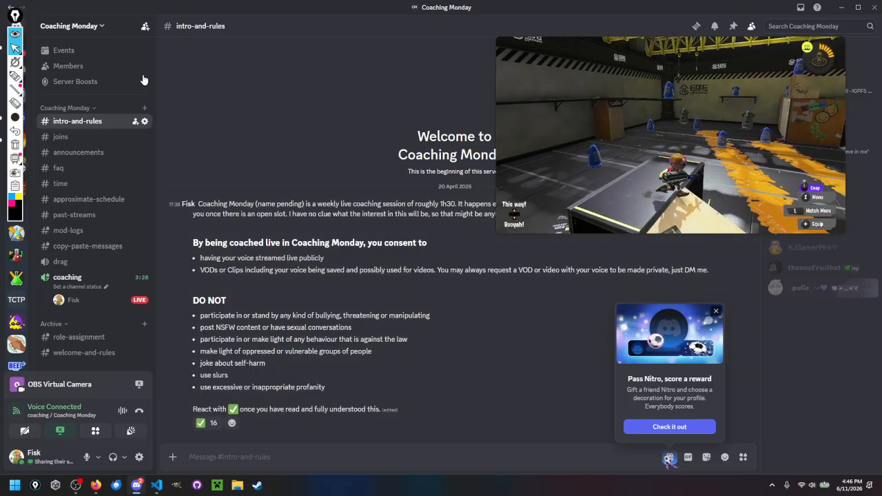
pyautogui.click(15, 76)
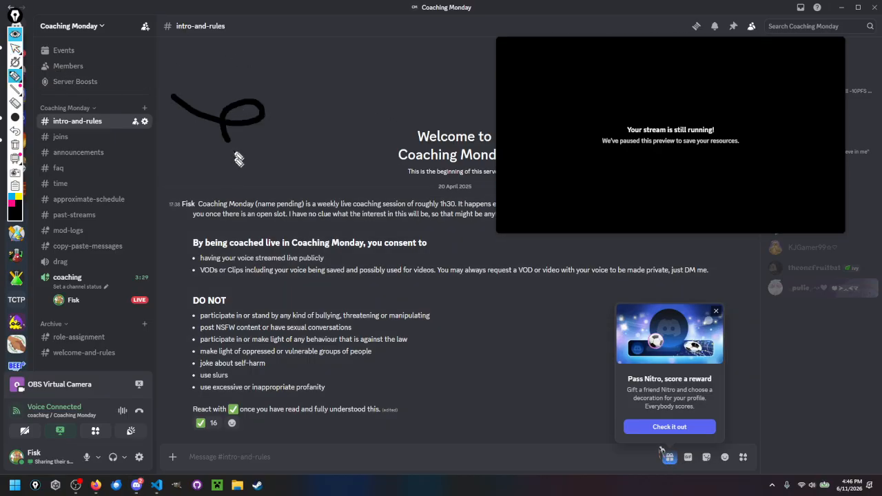
pyautogui.click(627, 129)
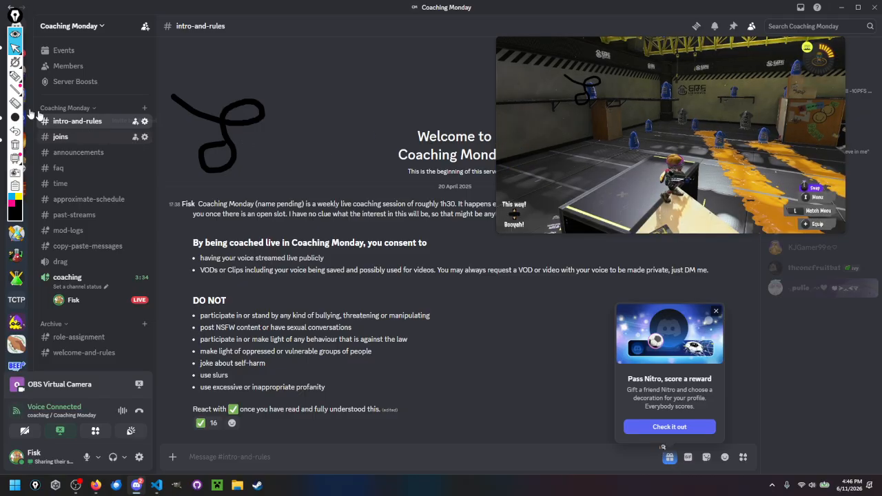
pyautogui.click(15, 145)
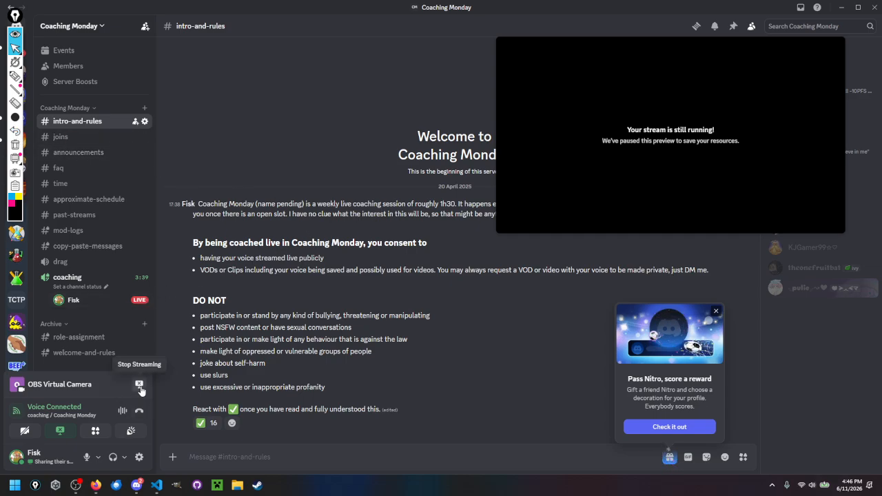
# Step: Stop the running stream and choose OBS Virtual Camera as the device for a new share
pyautogui.click(60, 431)
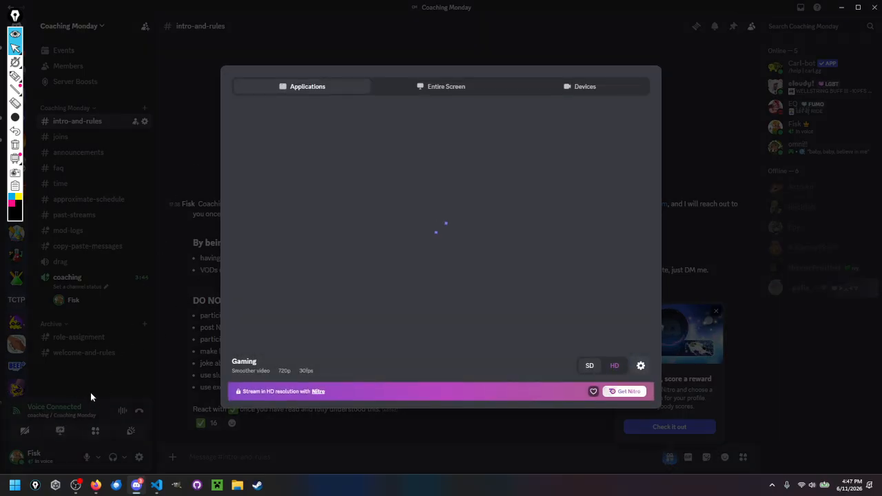
pyautogui.click(583, 87)
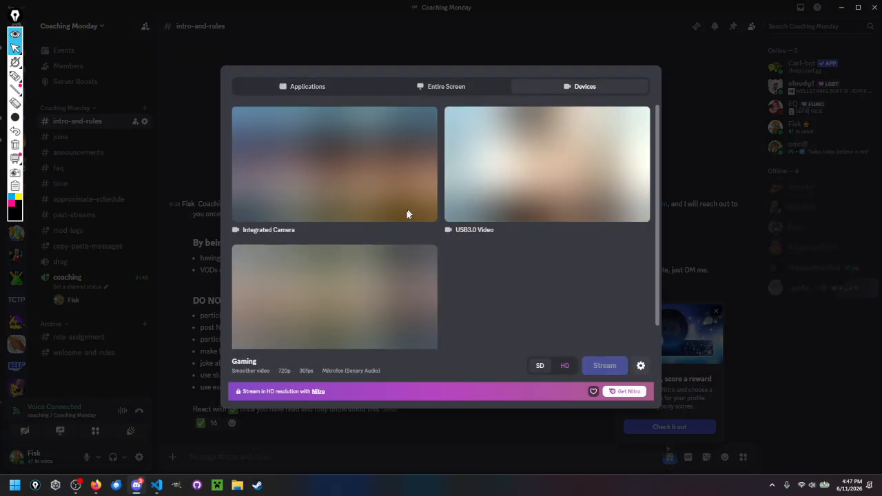
pyautogui.scroll(-1, 397, 231)
pyautogui.click(386, 275)
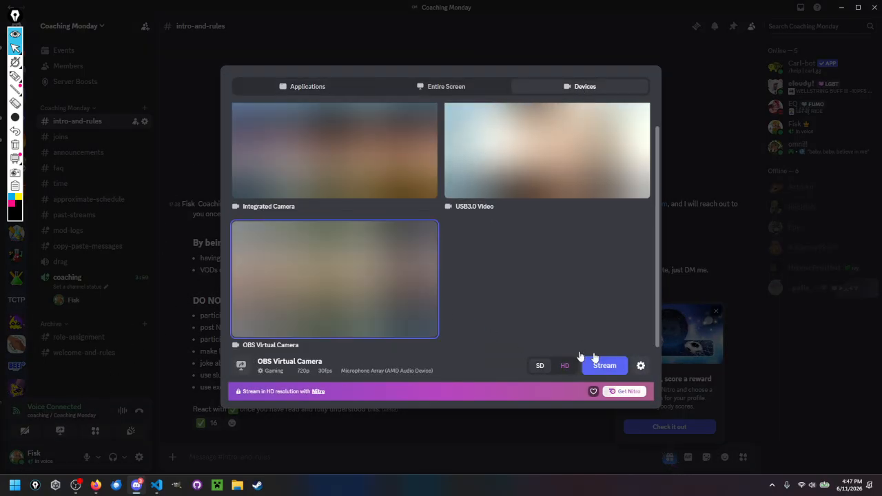
# Step: Leave stream audio unmuted, set the audio device to Windows Default and start streaming the virtual camera
pyautogui.click(640, 366)
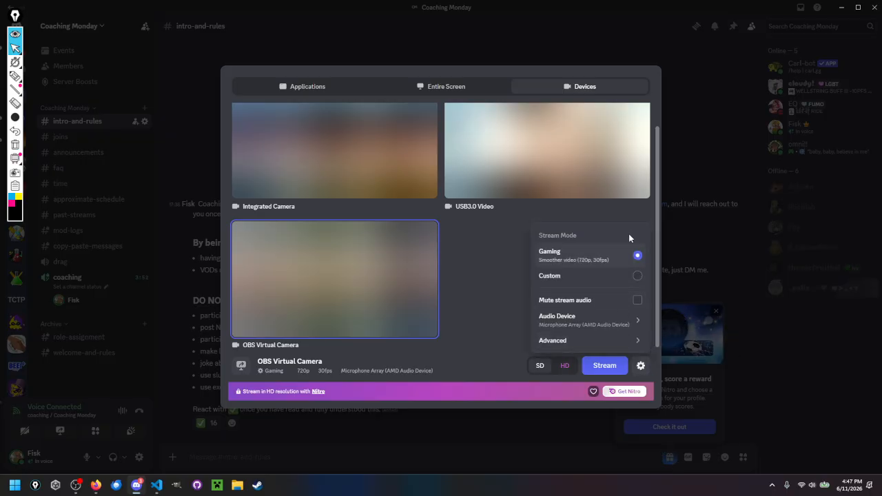
pyautogui.moveTo(607, 328)
pyautogui.moveTo(461, 191)
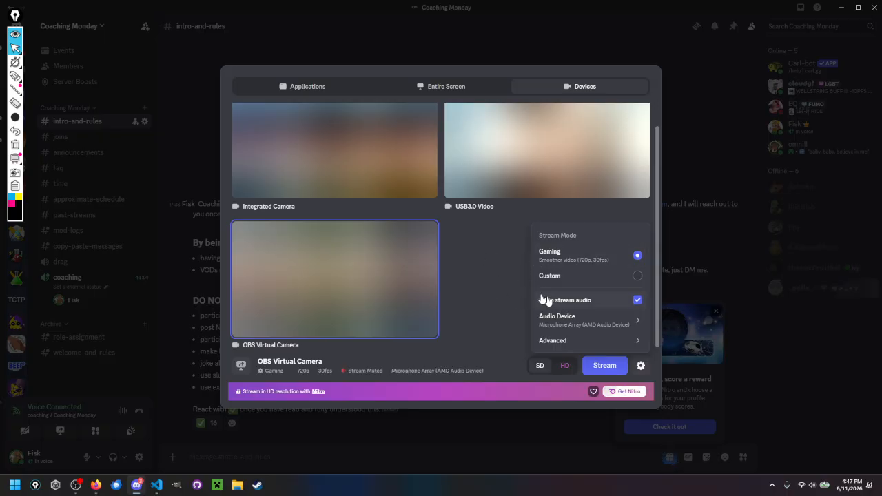
pyautogui.click(572, 304)
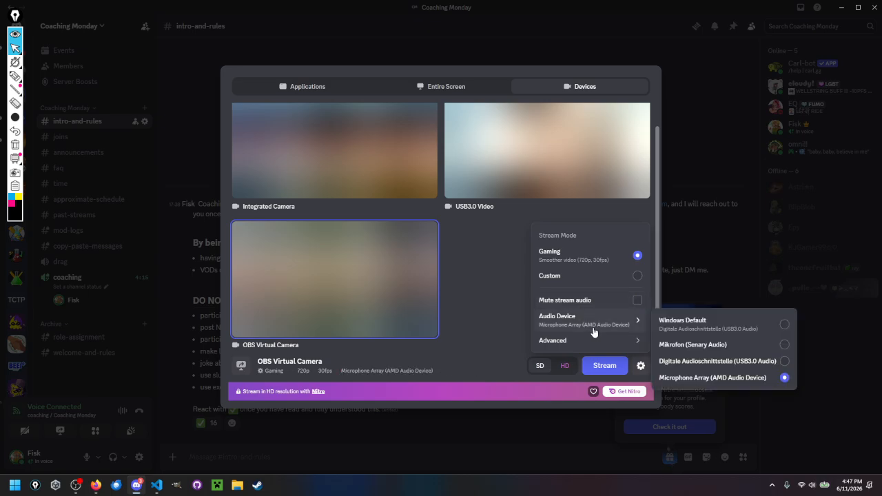
pyautogui.click(721, 330)
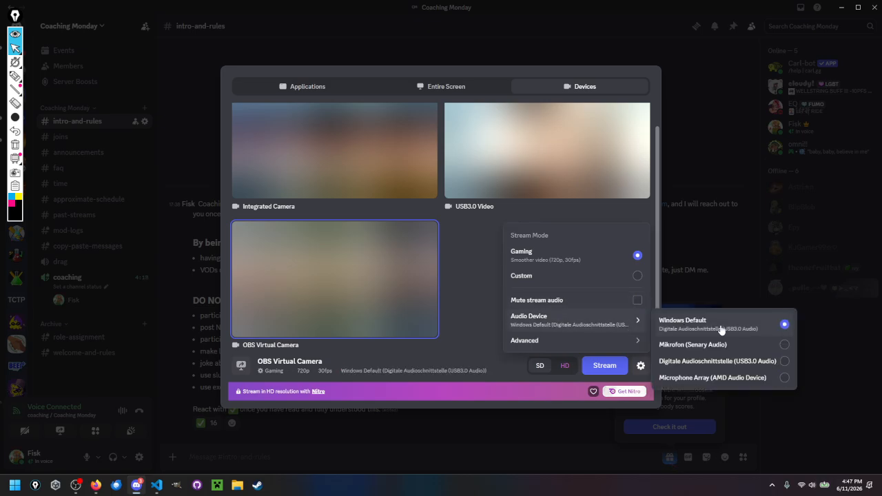
pyautogui.moveTo(577, 324)
pyautogui.click(465, 303)
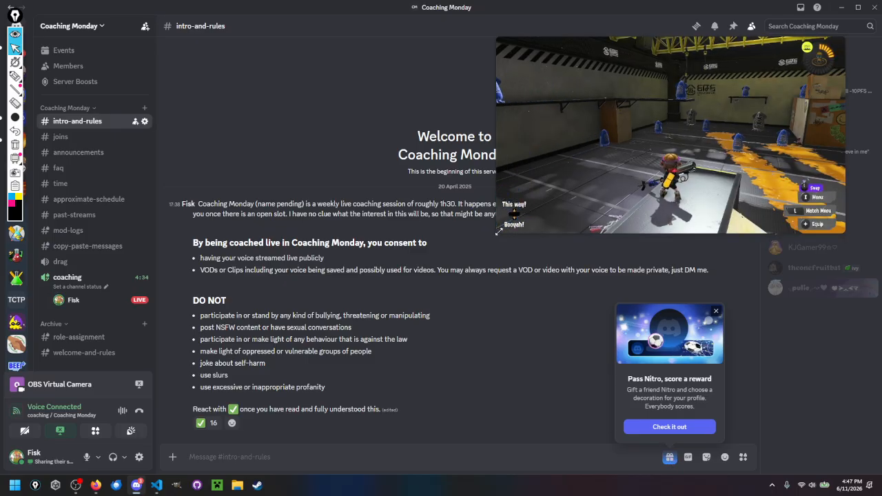
# Step: Check the live stream preview in the coaching channel and switch back to the OBS safe mode window
pyautogui.moveTo(652, 211)
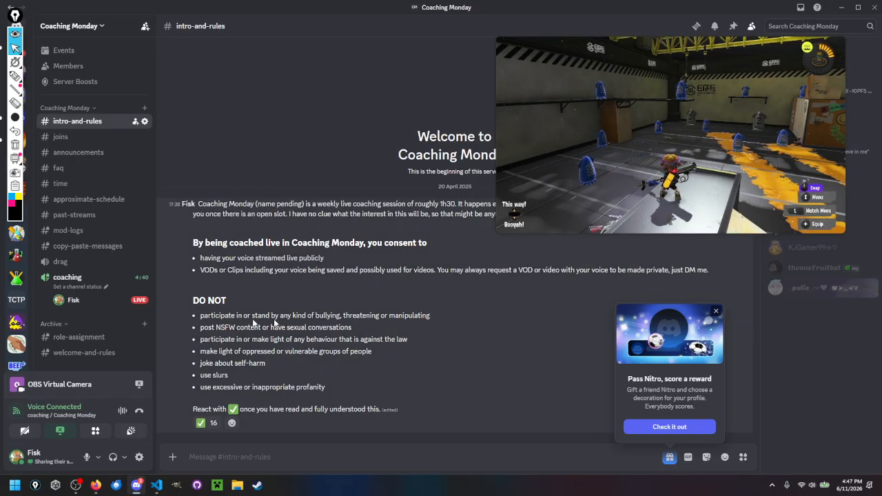
pyautogui.moveTo(72, 302)
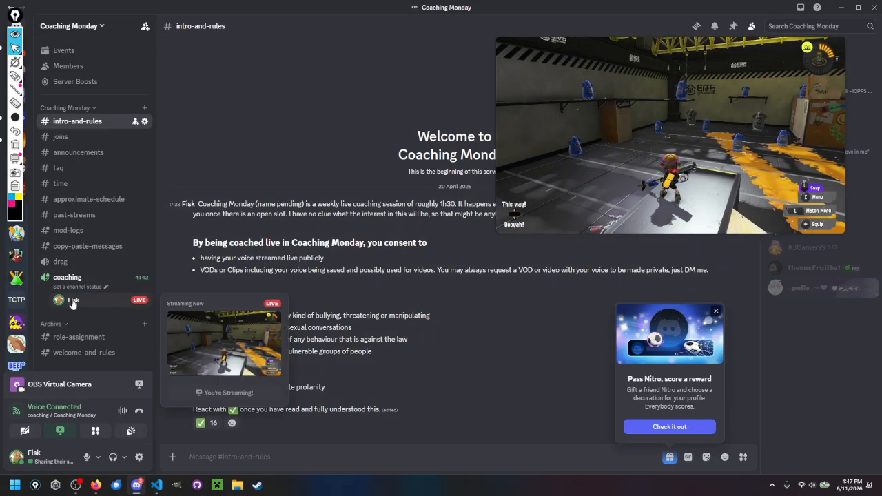
pyautogui.moveTo(81, 489)
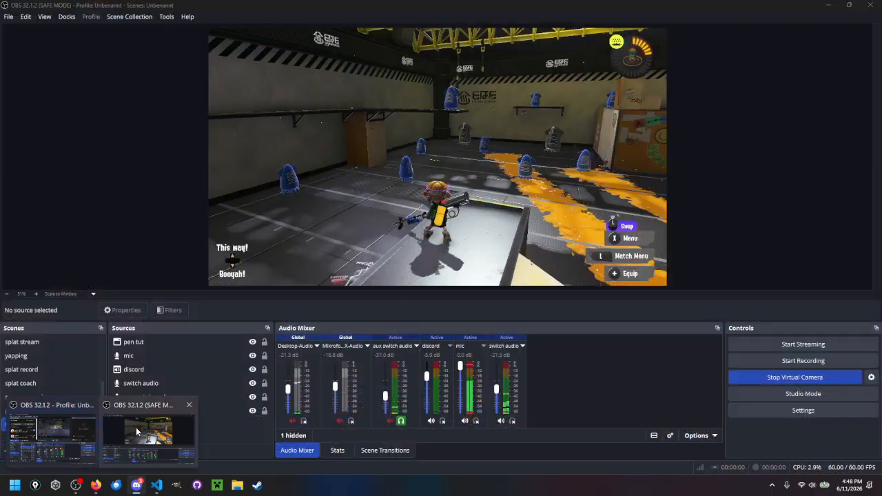
pyautogui.click(87, 436)
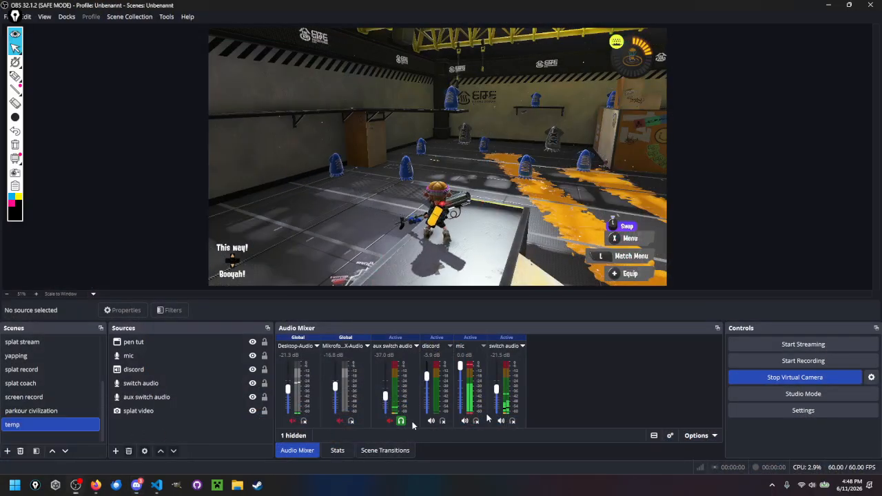